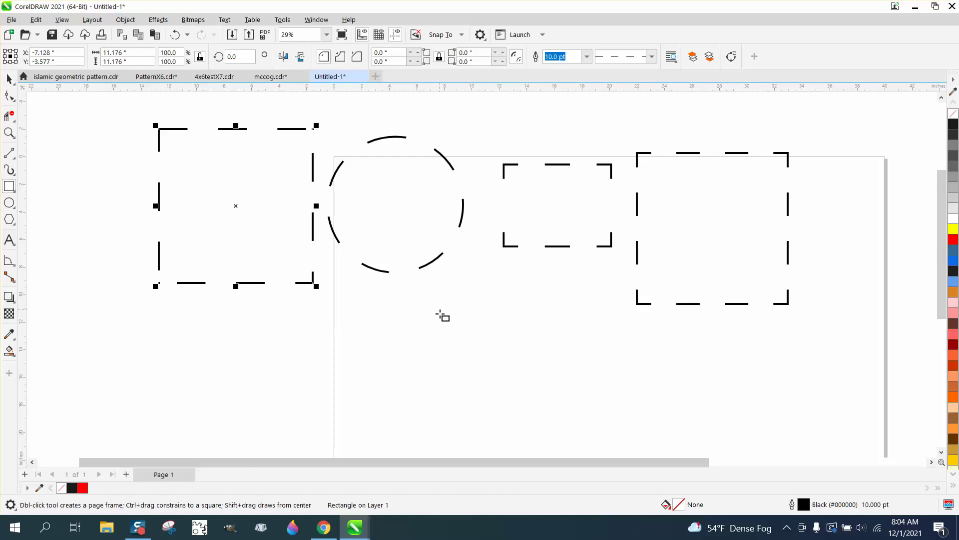
{"action": "left_click_drag", "start_coordinate": [440, 311], "coordinate": [439, 410]}
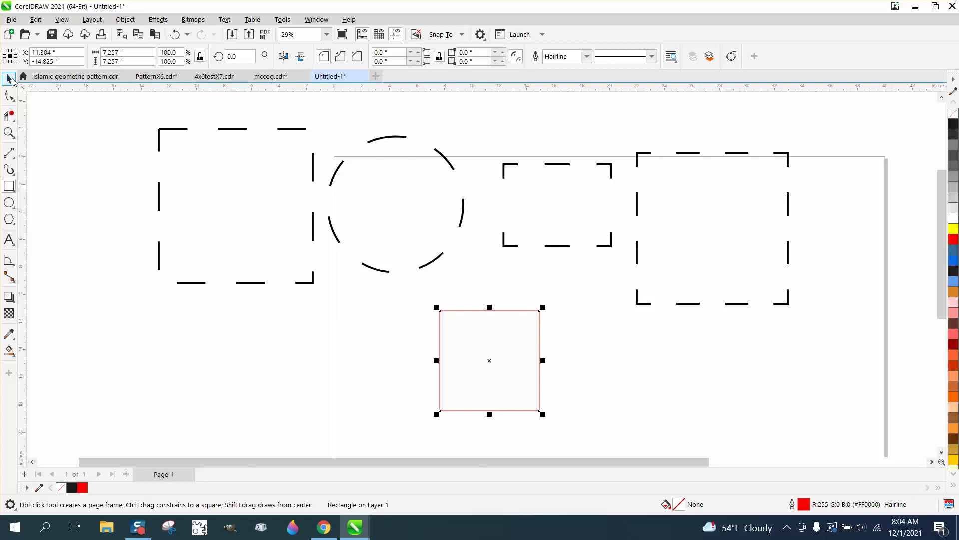
{"action": "left_click", "coordinate": [10, 79]}
{"action": "key", "text": "Delete"}
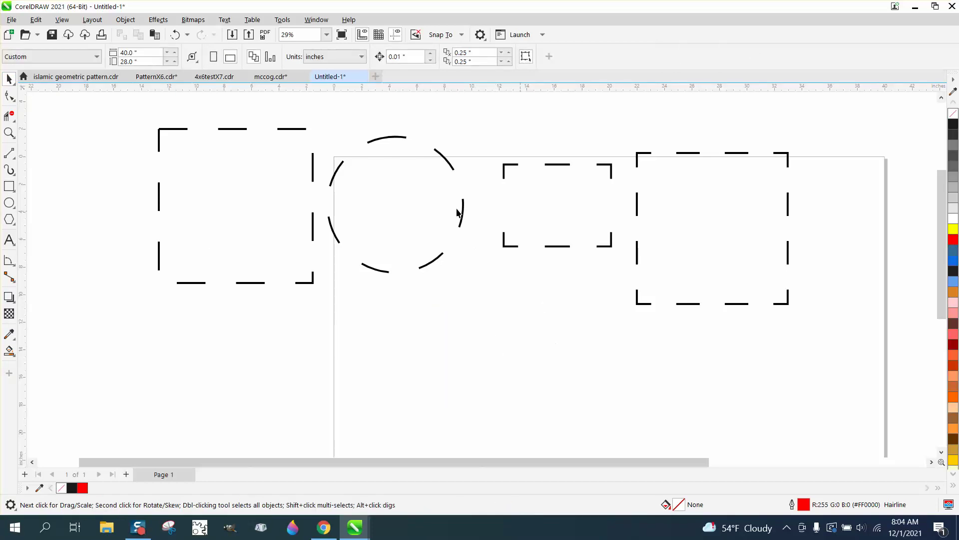
Open the default outline settings for graphic objects and set the outline width to 4.0 pt
{"action": "left_click", "coordinate": [806, 508]}
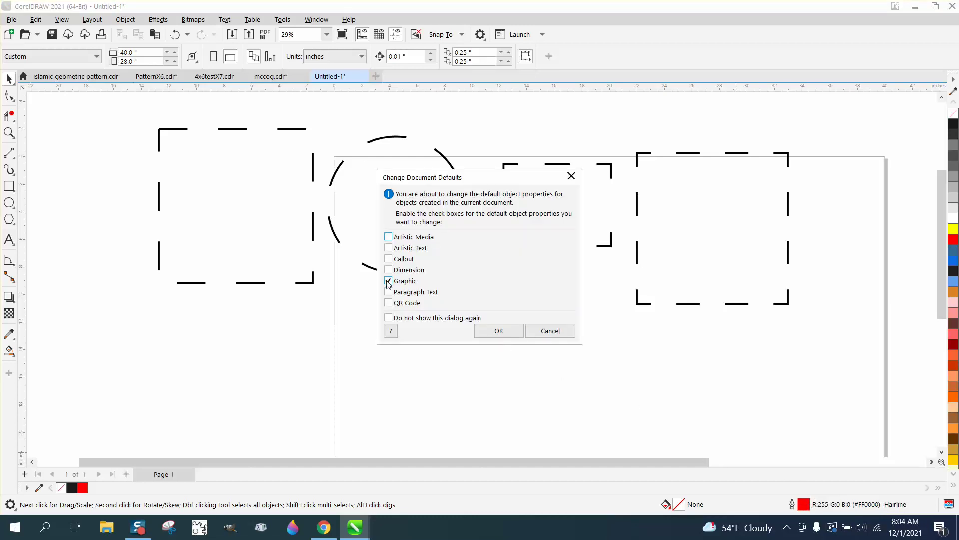
{"action": "left_click", "coordinate": [499, 331]}
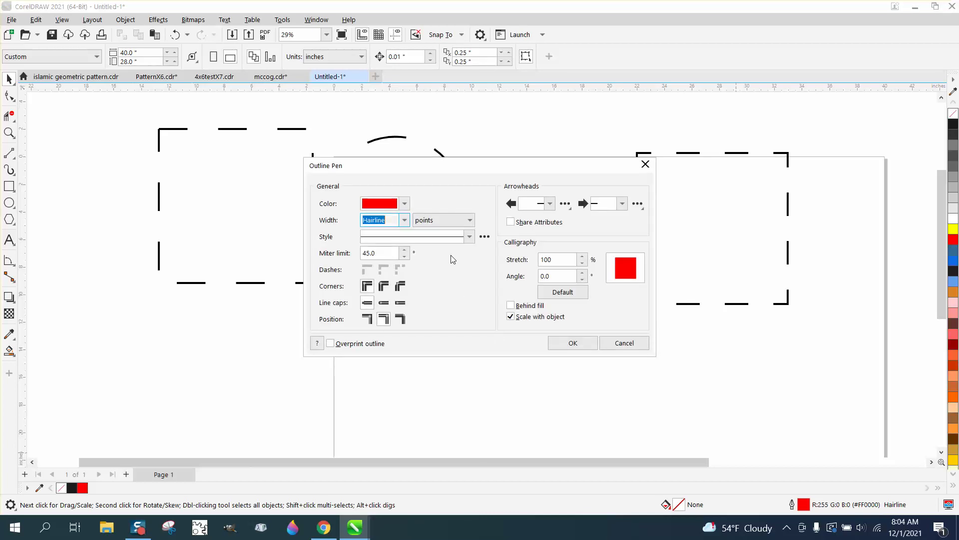
{"action": "left_click", "coordinate": [404, 220]}
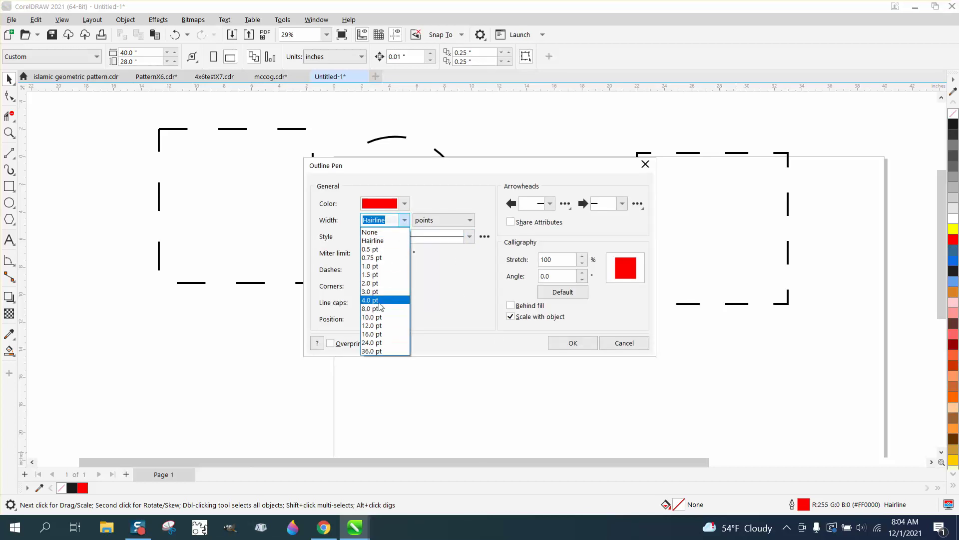
{"action": "left_click", "coordinate": [379, 301]}
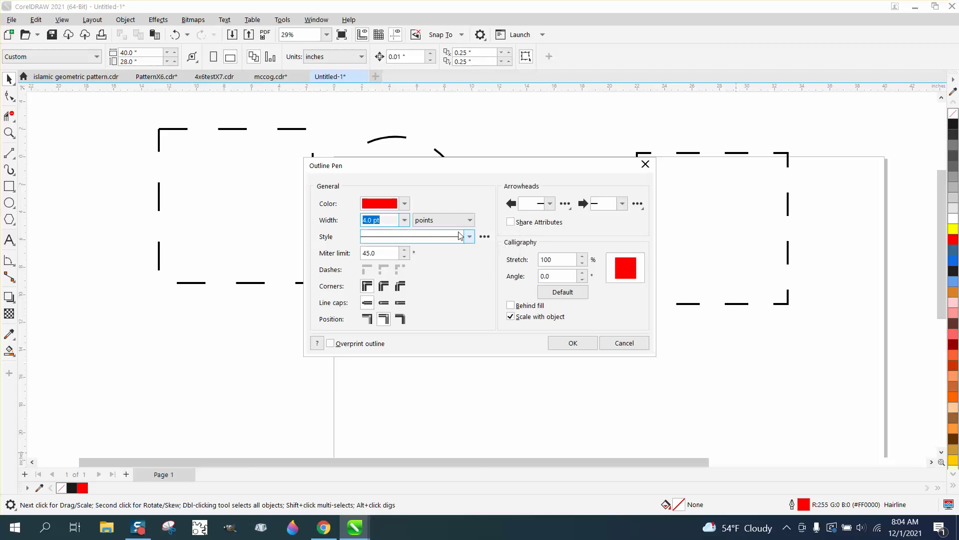
Add a custom line style with one long dash and a short gap, and save it in the default outline settings
{"action": "left_click", "coordinate": [485, 238]}
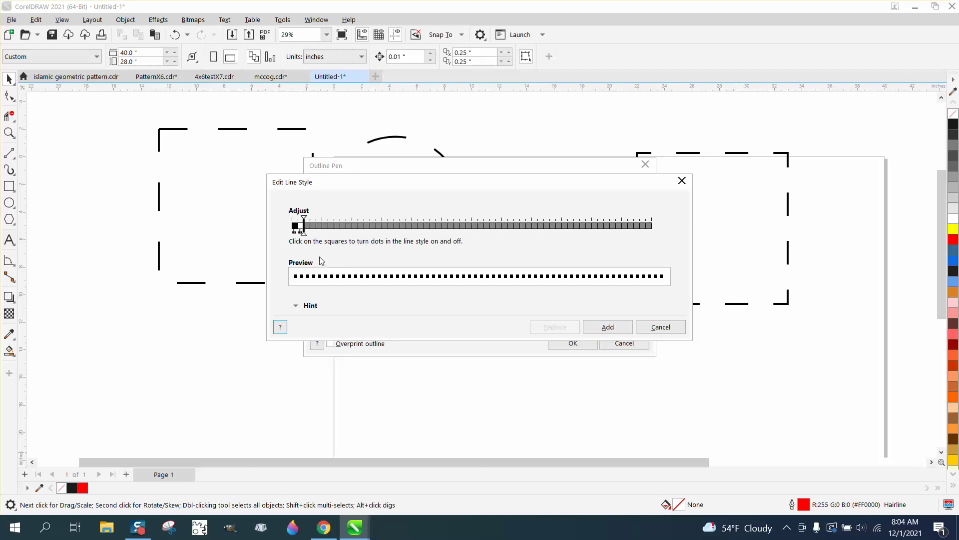
{"action": "left_click_drag", "start_coordinate": [304, 236], "coordinate": [388, 236]}
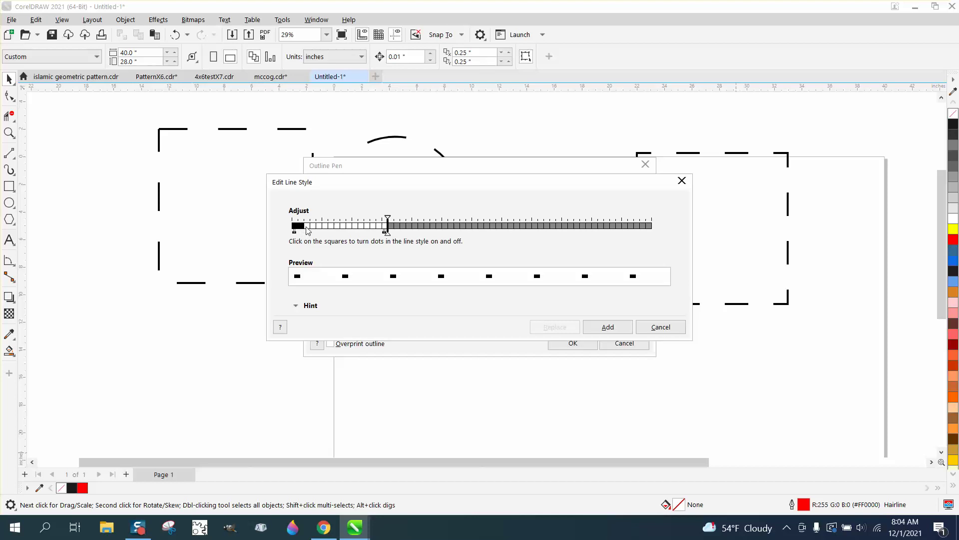
{"action": "left_click_drag", "start_coordinate": [307, 226], "coordinate": [375, 230]}
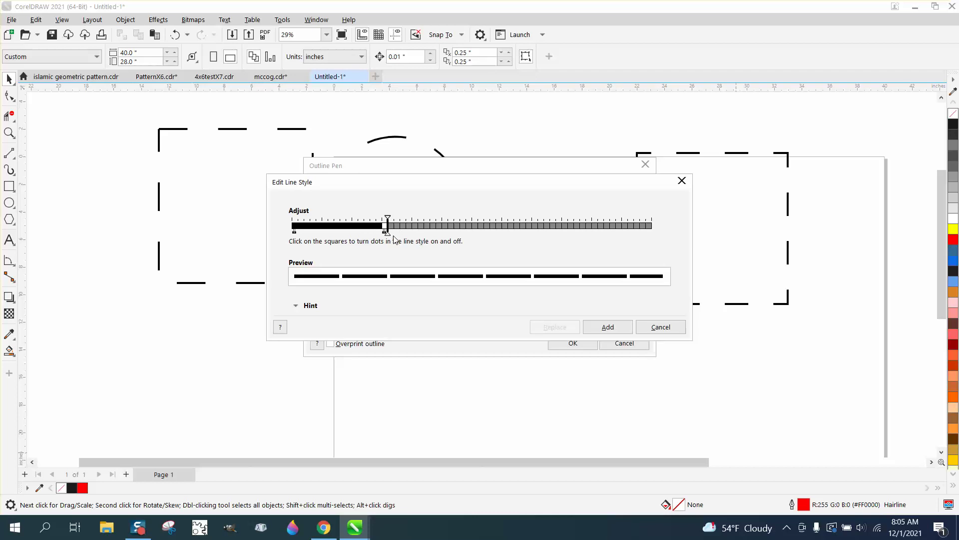
{"action": "left_click_drag", "start_coordinate": [388, 236], "coordinate": [407, 233]}
{"action": "left_click", "coordinate": [311, 305]}
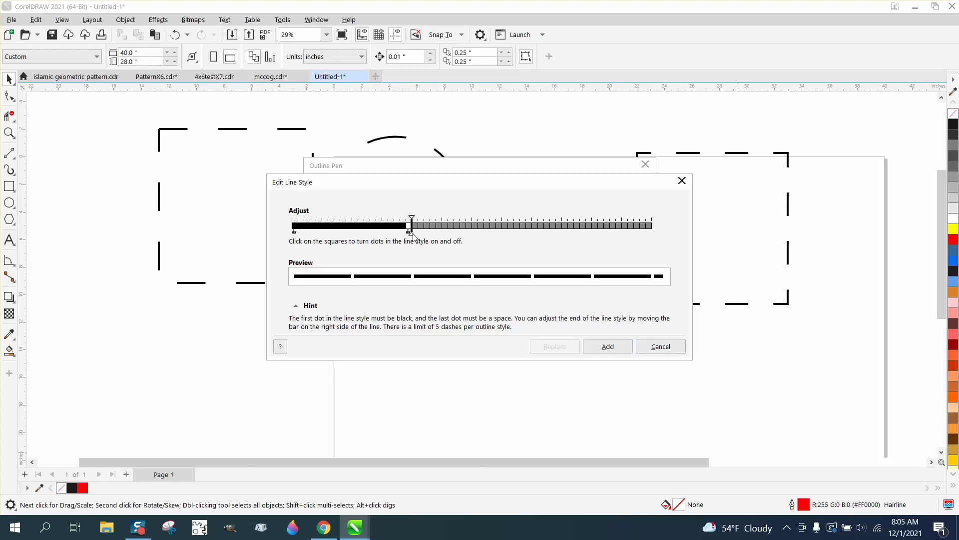
{"action": "left_click_drag", "start_coordinate": [411, 231], "coordinate": [417, 232]}
{"action": "left_click", "coordinate": [607, 347]}
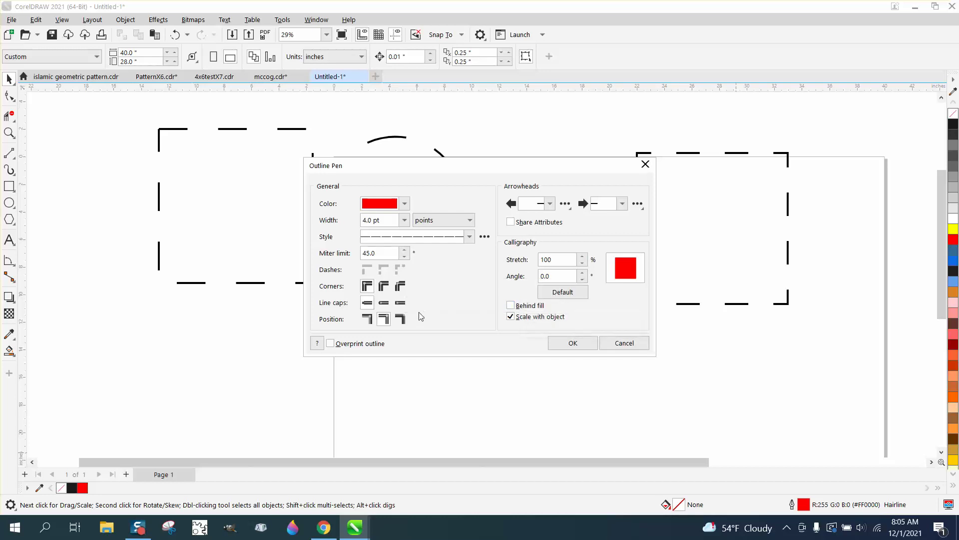
{"action": "left_click", "coordinate": [580, 345]}
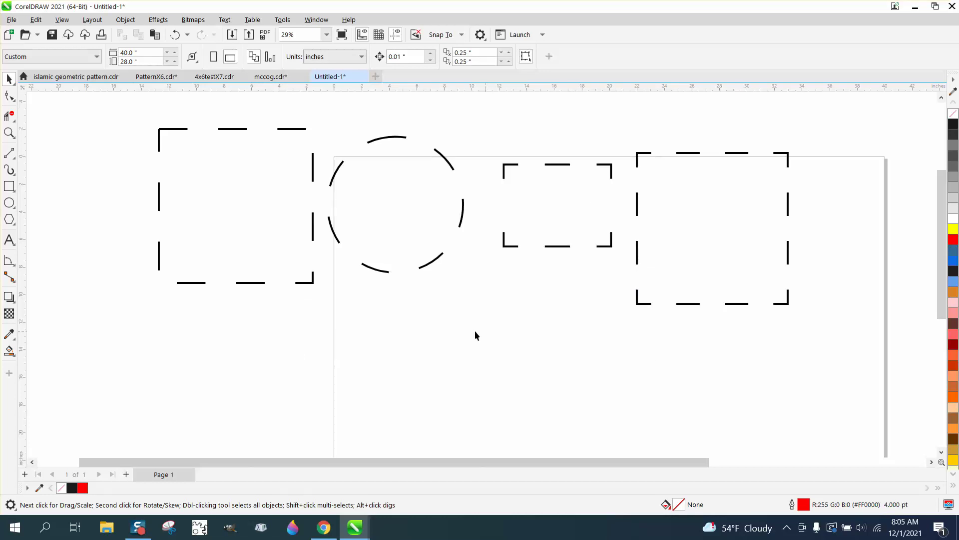
Draw a square about 7.66 inches wide below the small black dashed rectangle and give its outline fixed dashes
{"action": "left_click", "coordinate": [9, 185]}
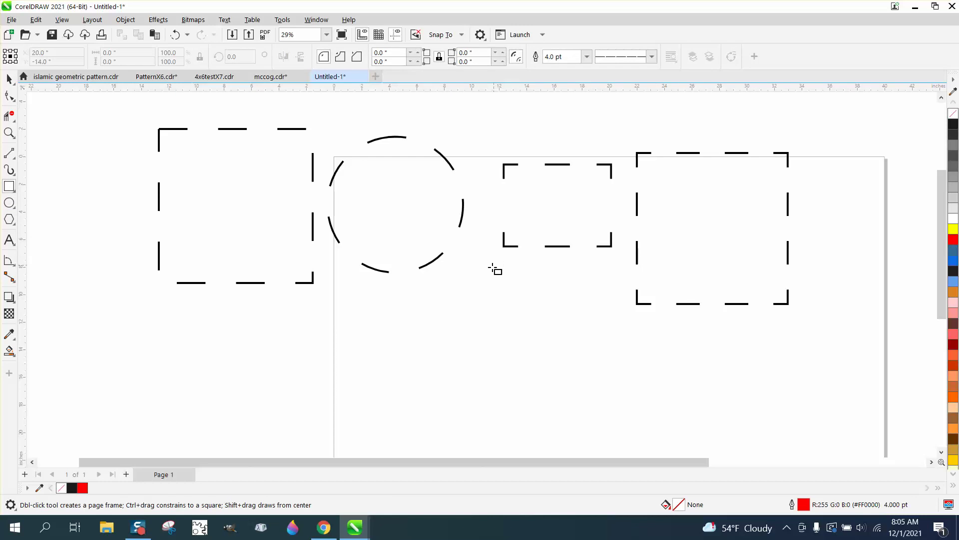
{"action": "left_click_drag", "start_coordinate": [486, 295], "coordinate": [488, 400]}
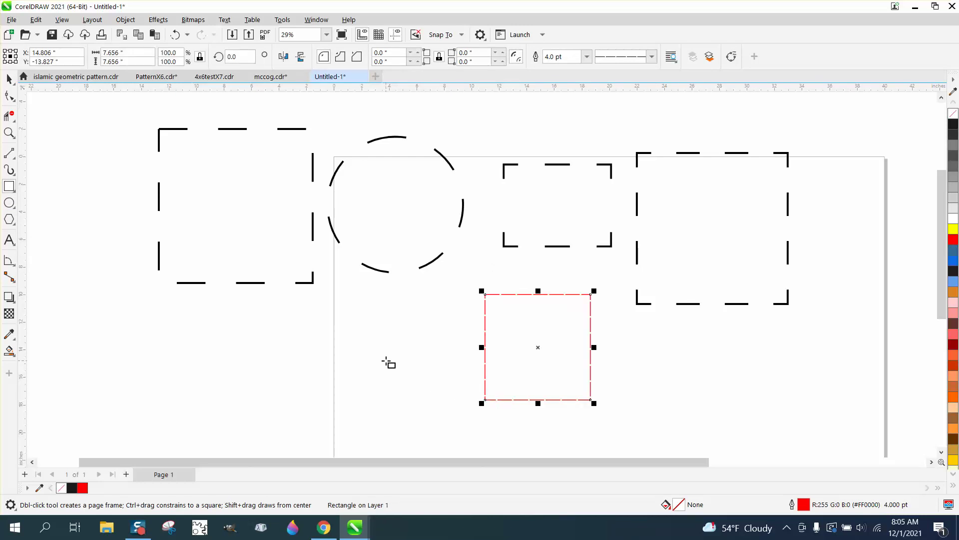
{"action": "left_click", "coordinate": [9, 132]}
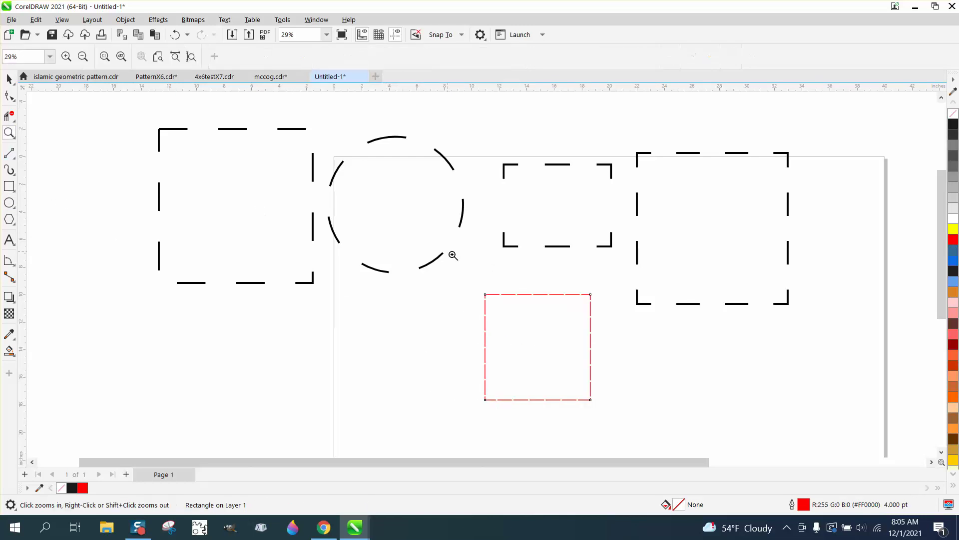
{"action": "left_click_drag", "start_coordinate": [566, 359], "coordinate": [678, 409]}
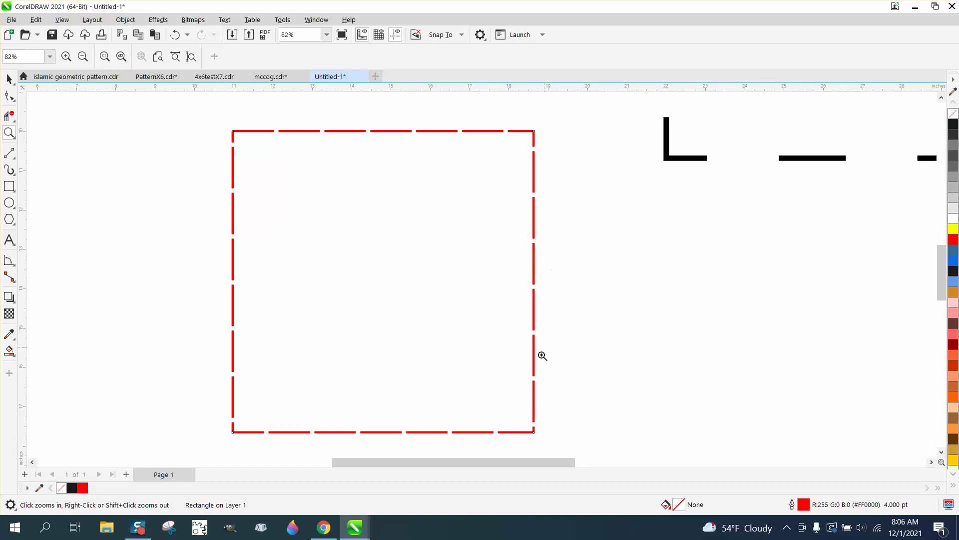
{"action": "left_click", "coordinate": [9, 79]}
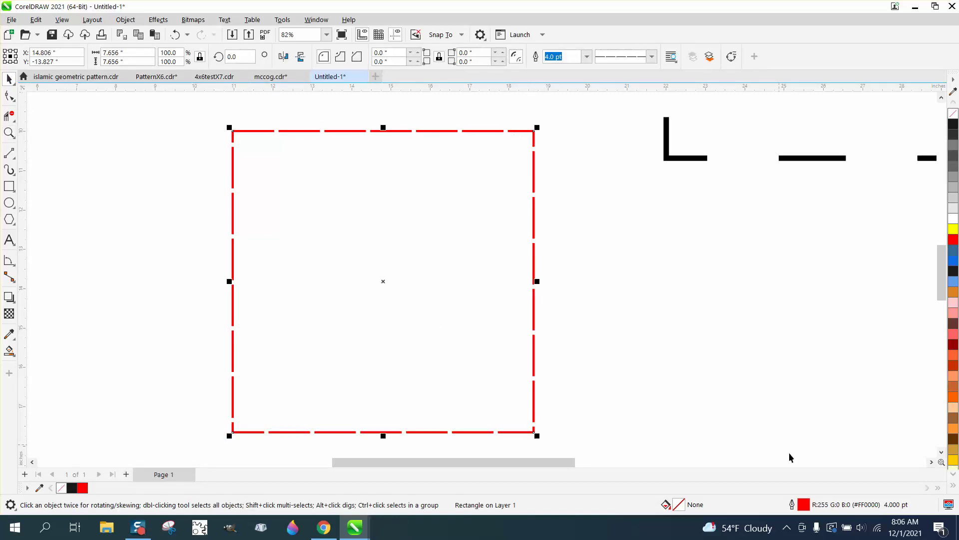
{"action": "double_click", "coordinate": [803, 506]}
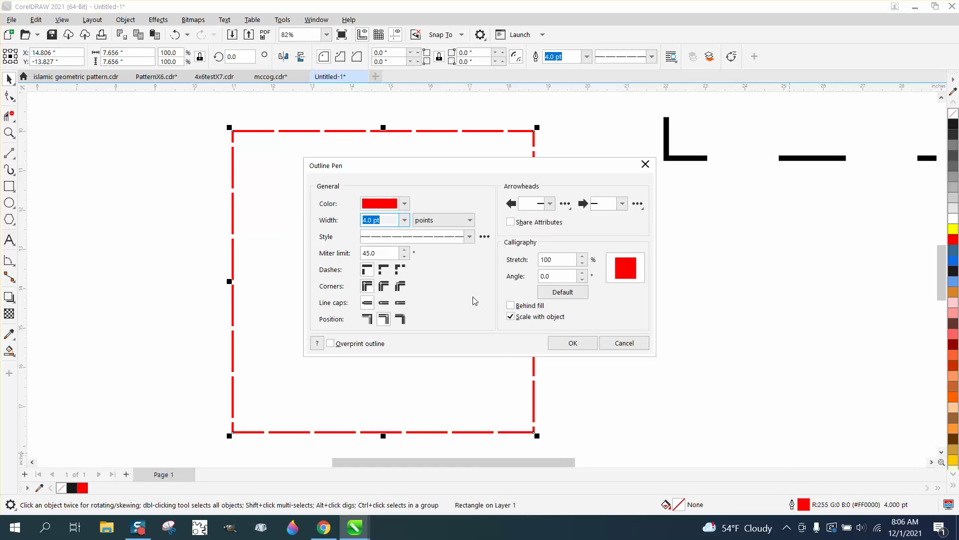
{"action": "left_click", "coordinate": [400, 270]}
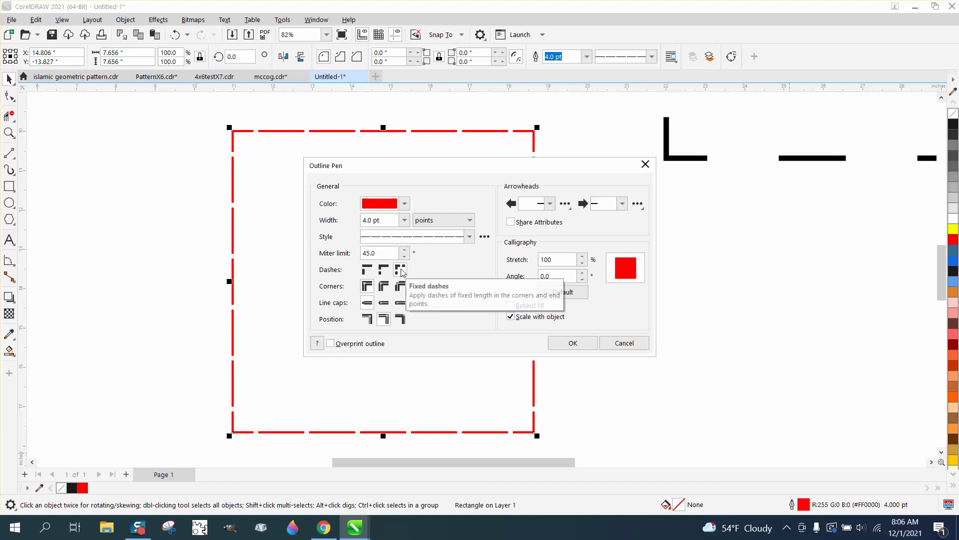
{"action": "left_click", "coordinate": [573, 343]}
Draw a second square about 6.2 inches wide to the left of the first red one and apply fixed dashes
{"action": "scroll", "coordinate": [514, 328], "scroll_direction": "down", "scroll_amount": 3}
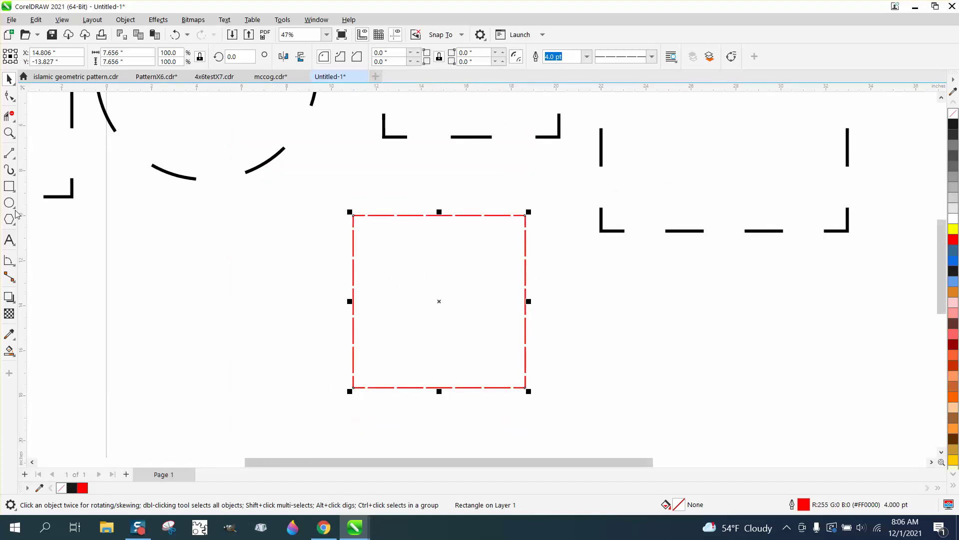
{"action": "left_click", "coordinate": [9, 186]}
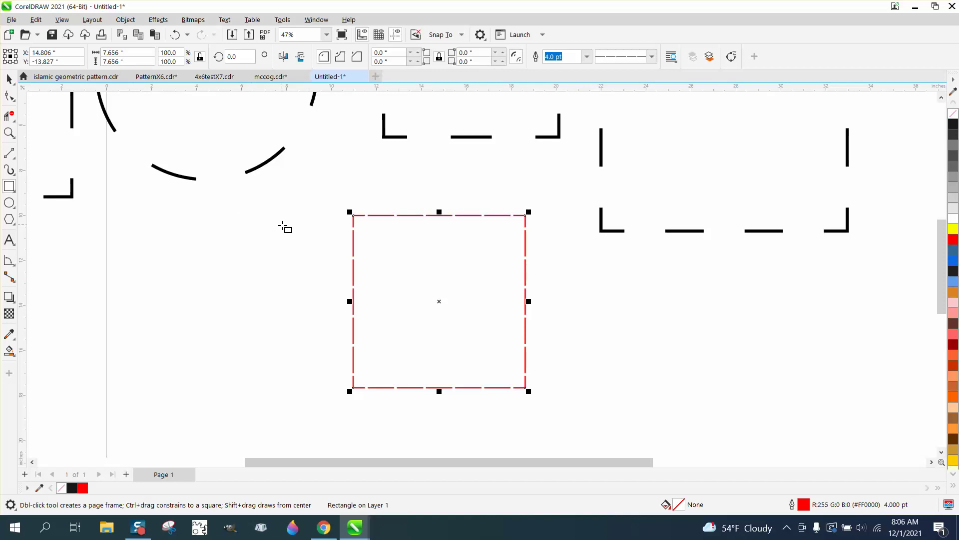
{"action": "left_click_drag", "start_coordinate": [286, 226], "coordinate": [217, 365]}
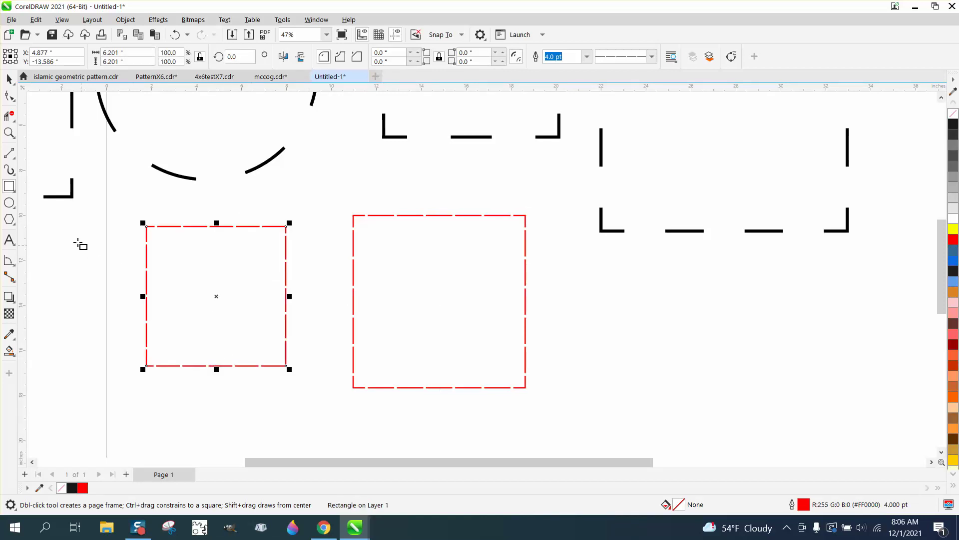
{"action": "left_click", "coordinate": [9, 79]}
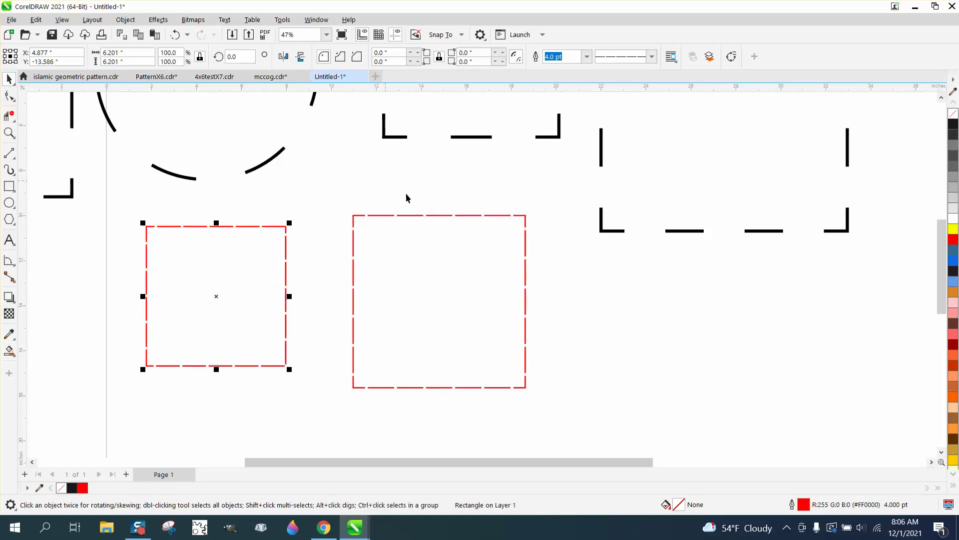
{"action": "double_click", "coordinate": [803, 504]}
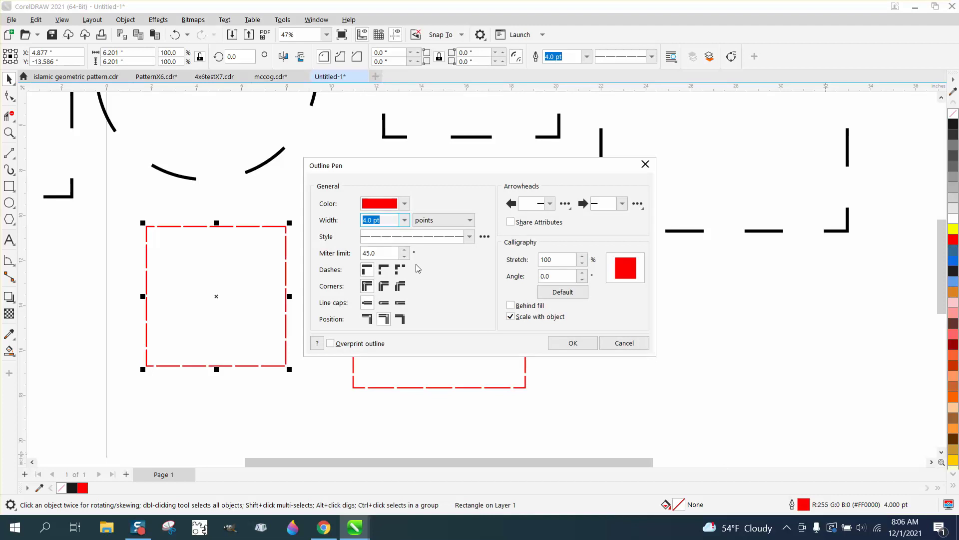
{"action": "left_click", "coordinate": [399, 270]}
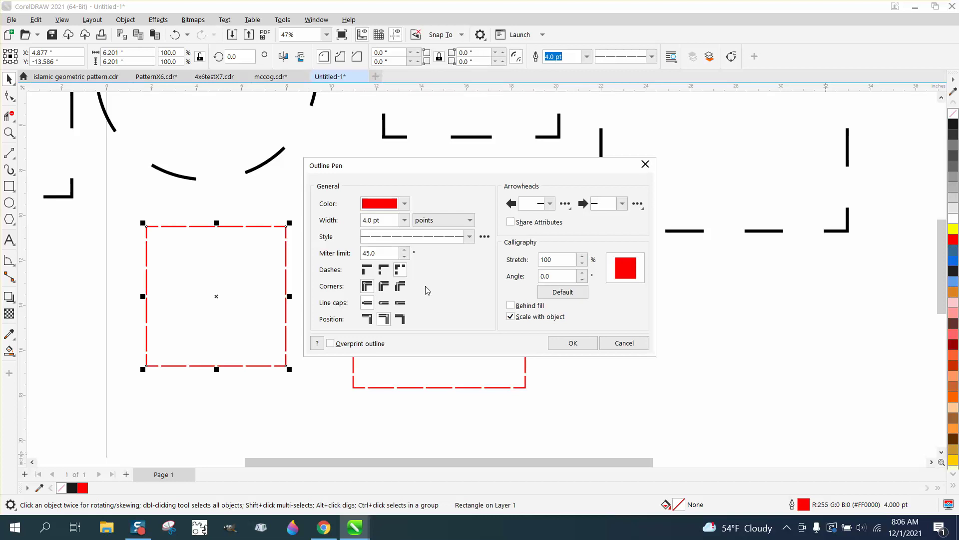
{"action": "left_click", "coordinate": [573, 344]}
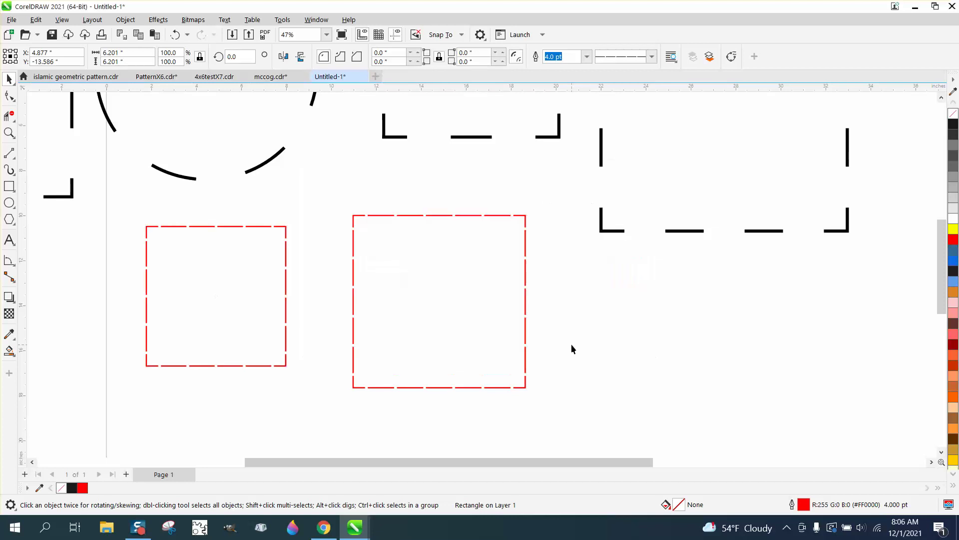
Draw a square about 4.42 inches wide right of the large red one, and a rectangle about 7.05 by 6.27 inches around it
{"action": "left_click", "coordinate": [9, 186]}
{"action": "left_click_drag", "start_coordinate": [698, 285], "coordinate": [598, 385]}
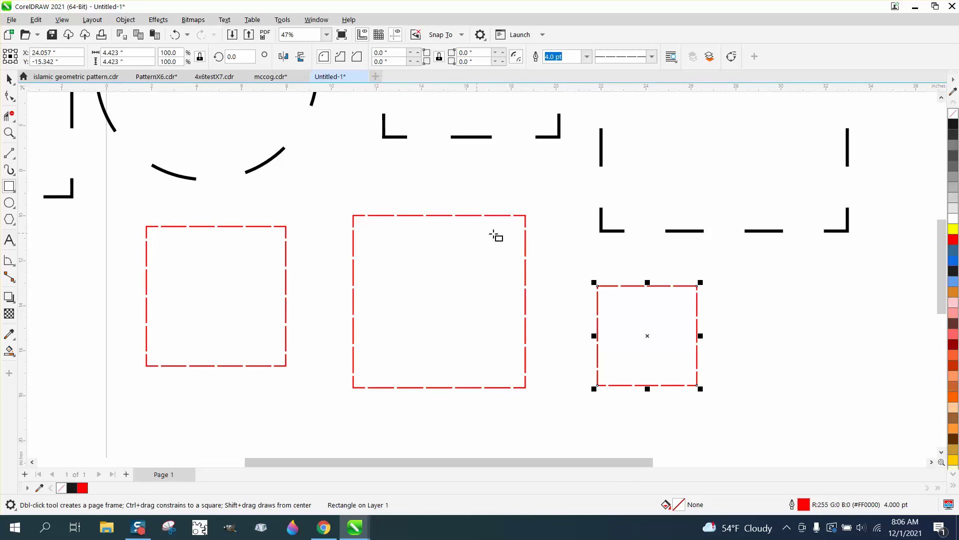
{"action": "left_click_drag", "start_coordinate": [585, 264], "coordinate": [743, 405]}
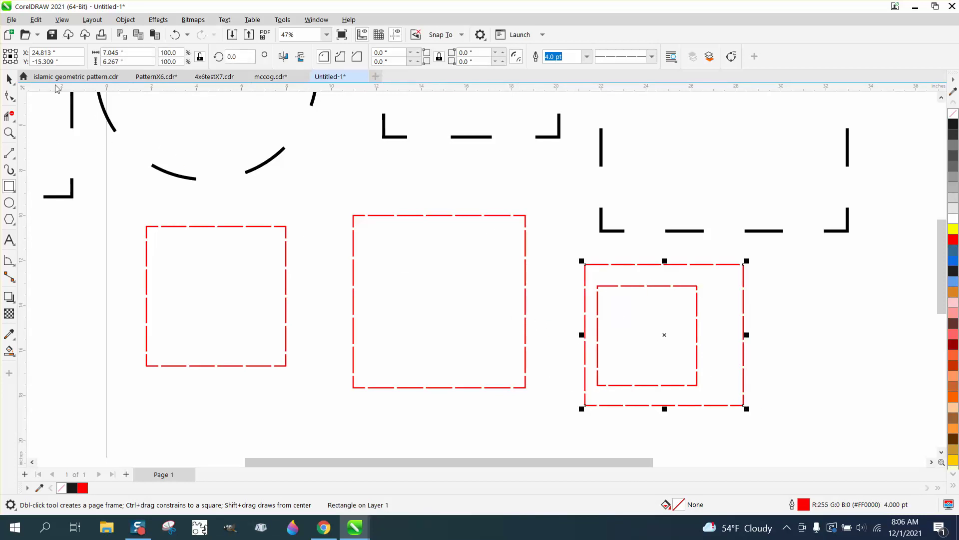
Set the outline of the inner 4.42-inch square to fixed dashes
{"action": "left_click", "coordinate": [9, 79]}
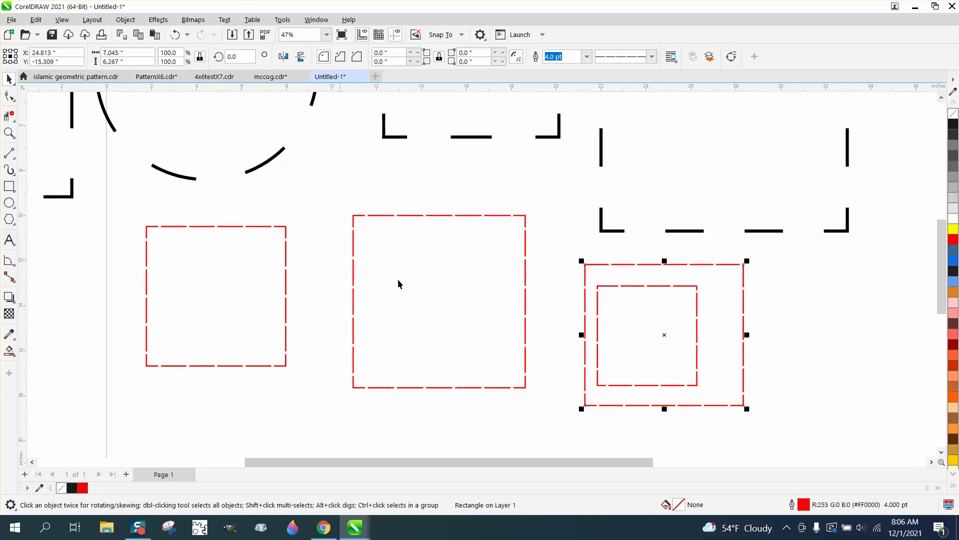
{"action": "left_click", "coordinate": [697, 297]}
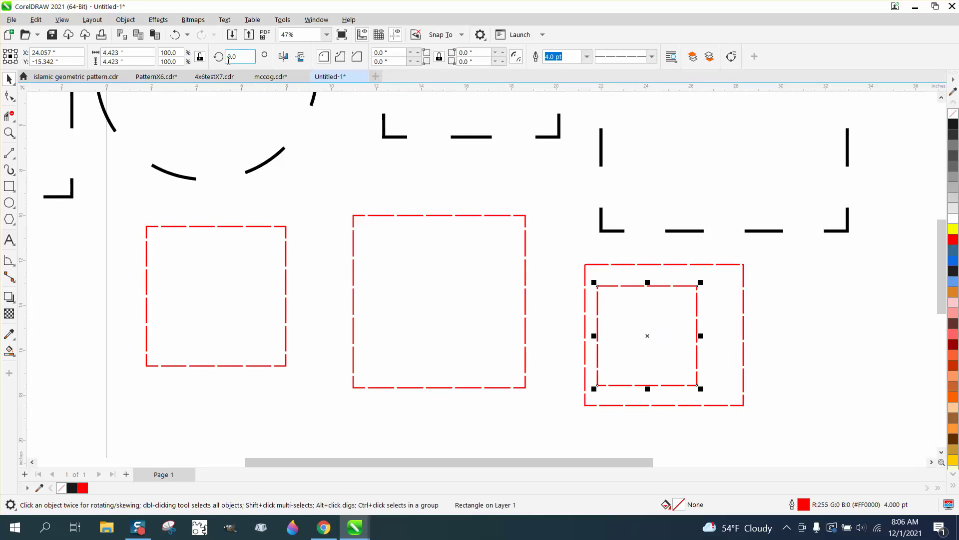
{"action": "double_click", "coordinate": [805, 504]}
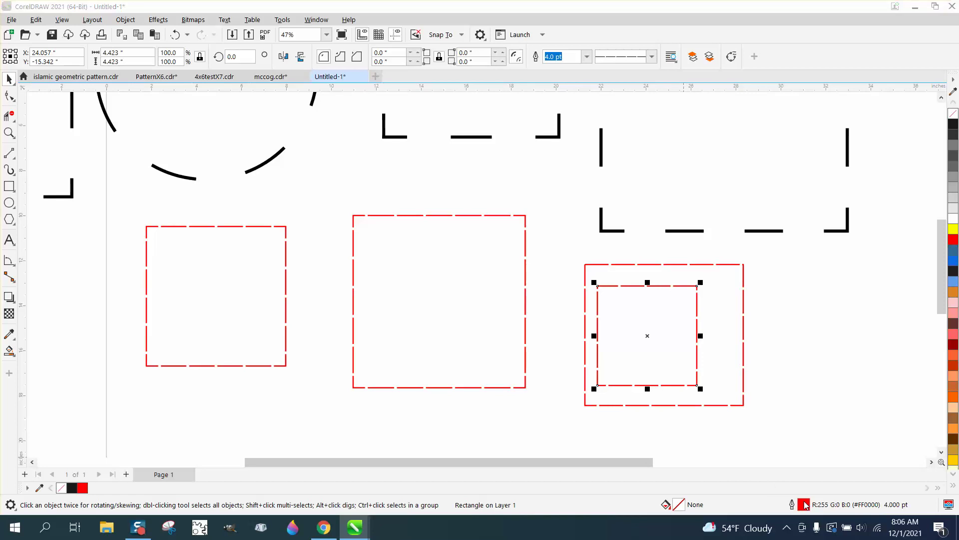
{"action": "left_click", "coordinate": [400, 270]}
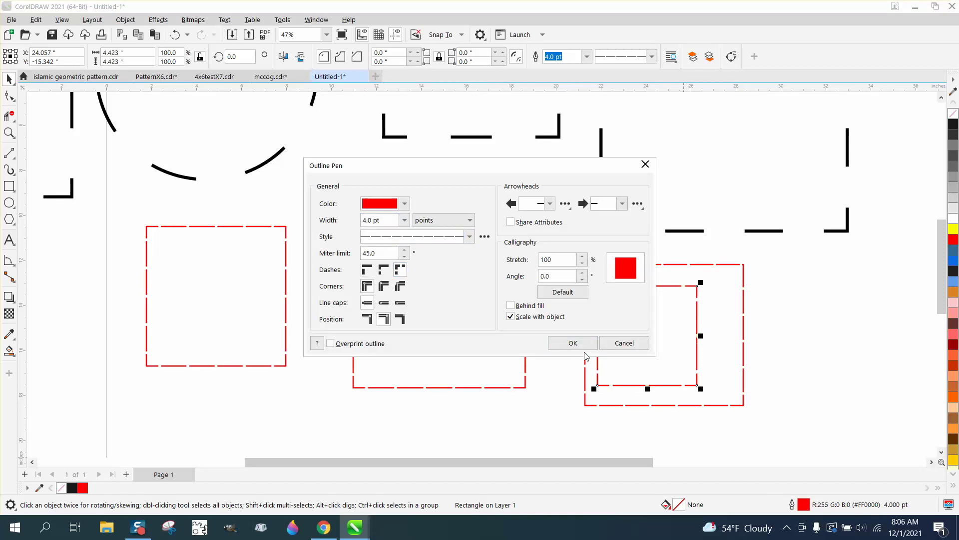
{"action": "left_click", "coordinate": [568, 343]}
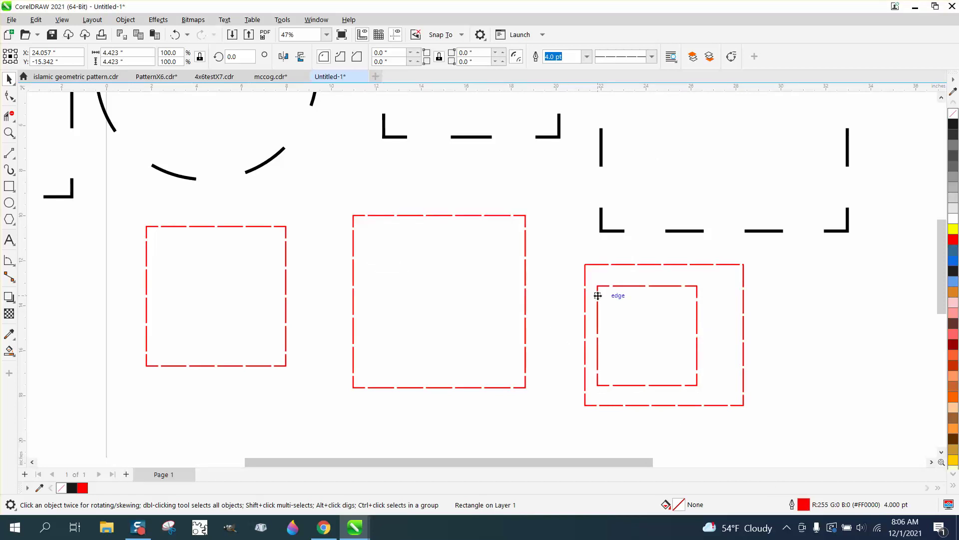
Change the outline colour of the inner 4.42-inch square to black (#1A1A1A)
{"action": "double_click", "coordinate": [804, 504]}
{"action": "left_click", "coordinate": [404, 203]}
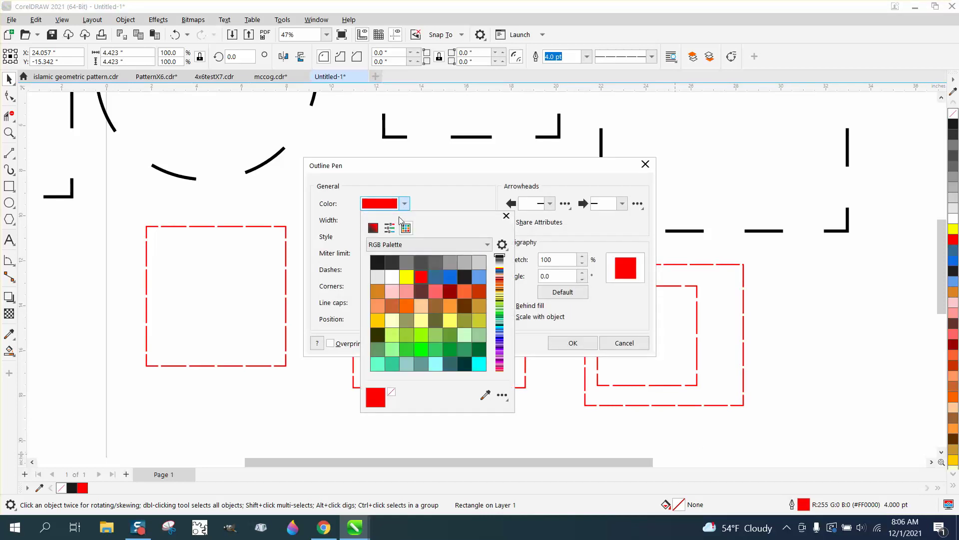
{"action": "left_click", "coordinate": [377, 261]}
{"action": "left_click", "coordinate": [585, 341]}
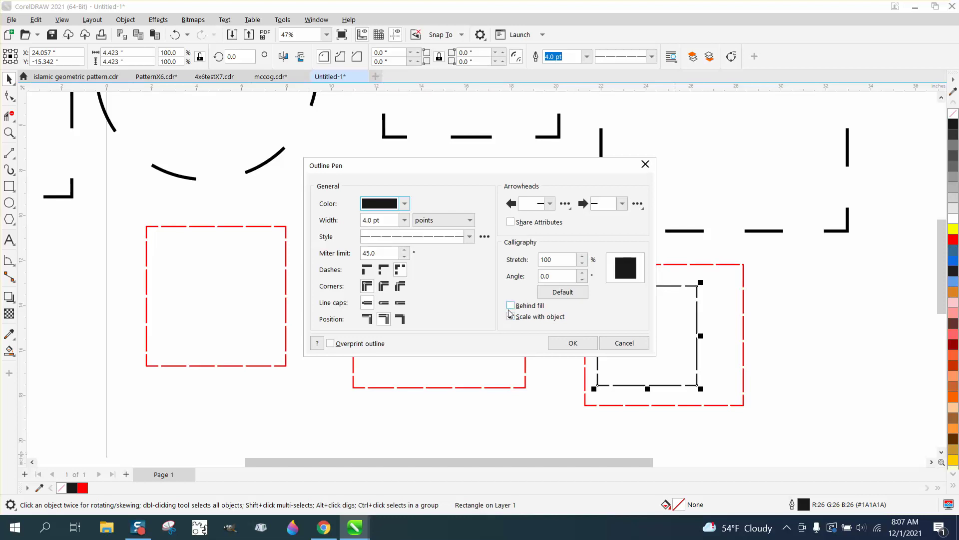
{"action": "left_click", "coordinate": [581, 343]}
Draw a square about 3.69 inches wide outside the page's left edge, beneath the leftmost black dashed square
{"action": "scroll", "coordinate": [445, 284], "scroll_direction": "down", "scroll_amount": 2}
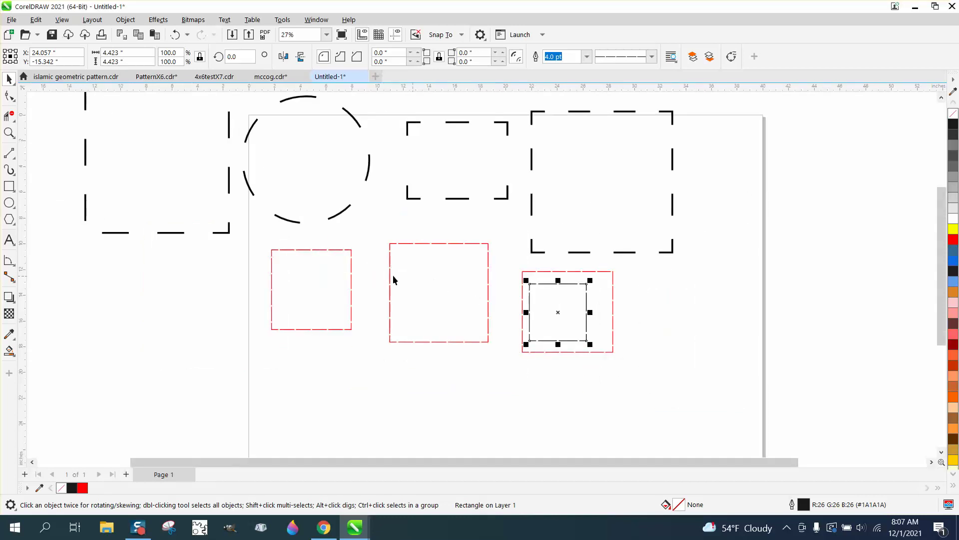
{"action": "left_click", "coordinate": [9, 186]}
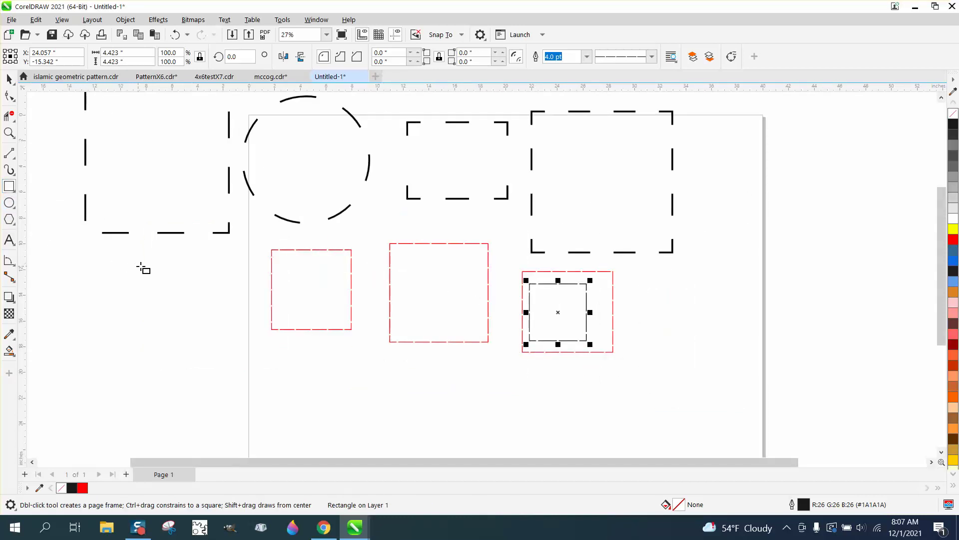
{"action": "left_click_drag", "start_coordinate": [172, 270], "coordinate": [124, 316]}
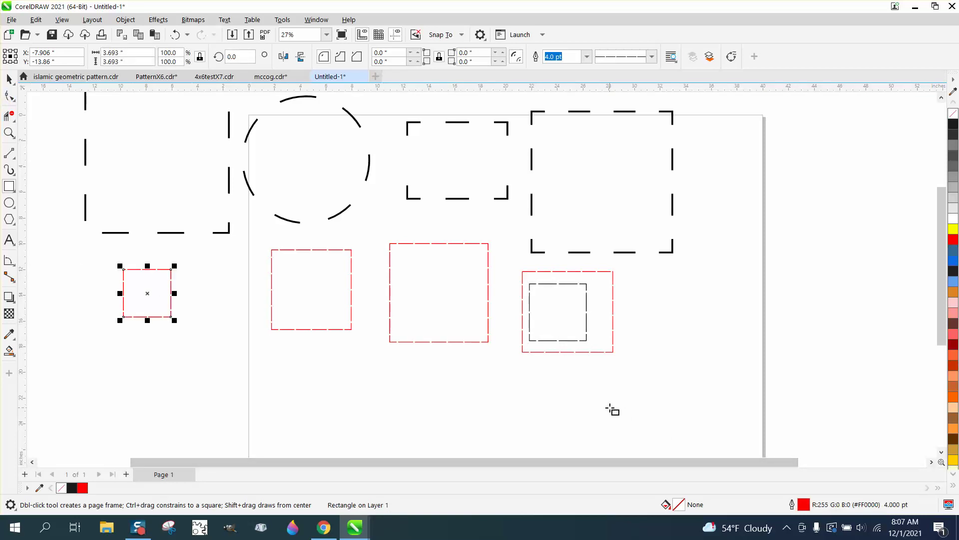
With nothing selected, change the document's default outline colour for graphic objects to black (#1A1A1A)
{"action": "left_click", "coordinate": [9, 79]}
{"action": "left_click", "coordinate": [377, 345]}
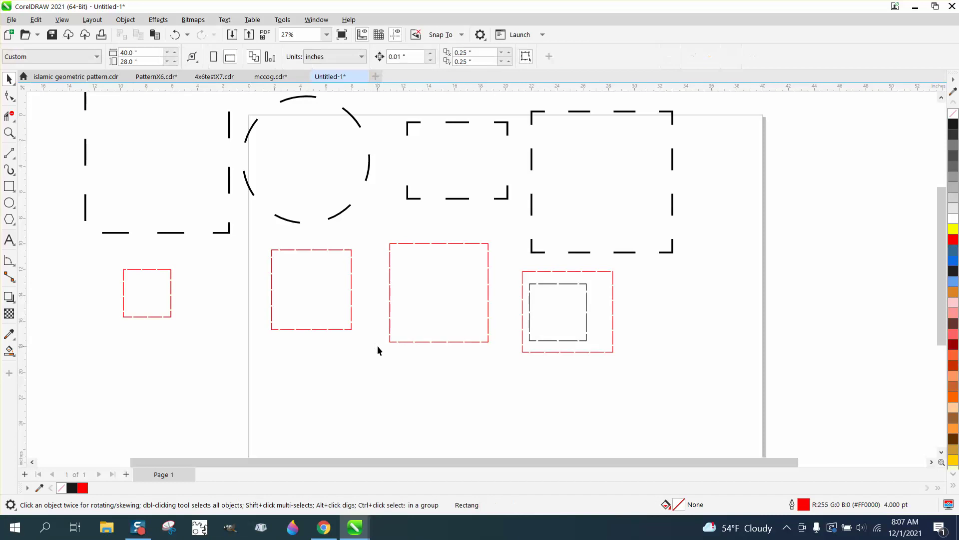
{"action": "double_click", "coordinate": [804, 505]}
{"action": "left_click", "coordinate": [498, 331]}
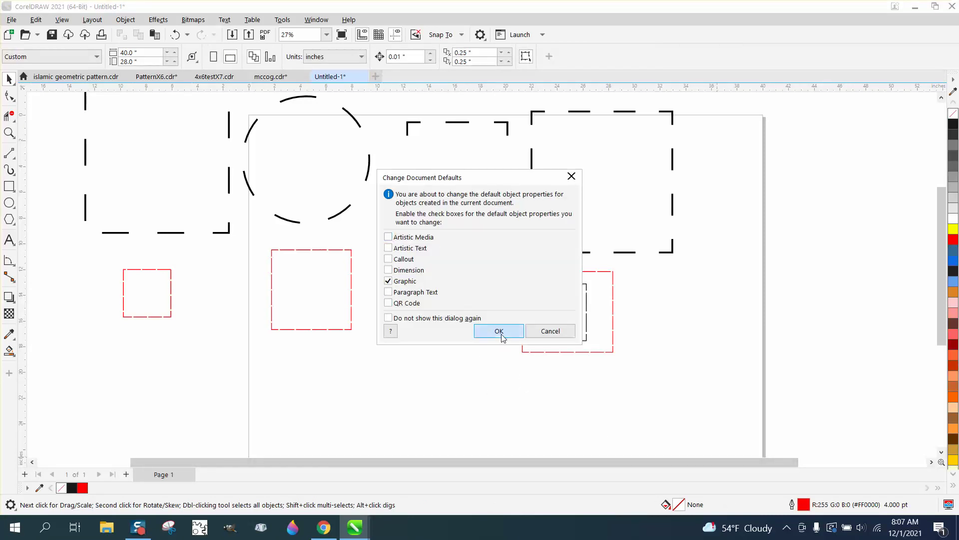
{"action": "left_click", "coordinate": [405, 203]}
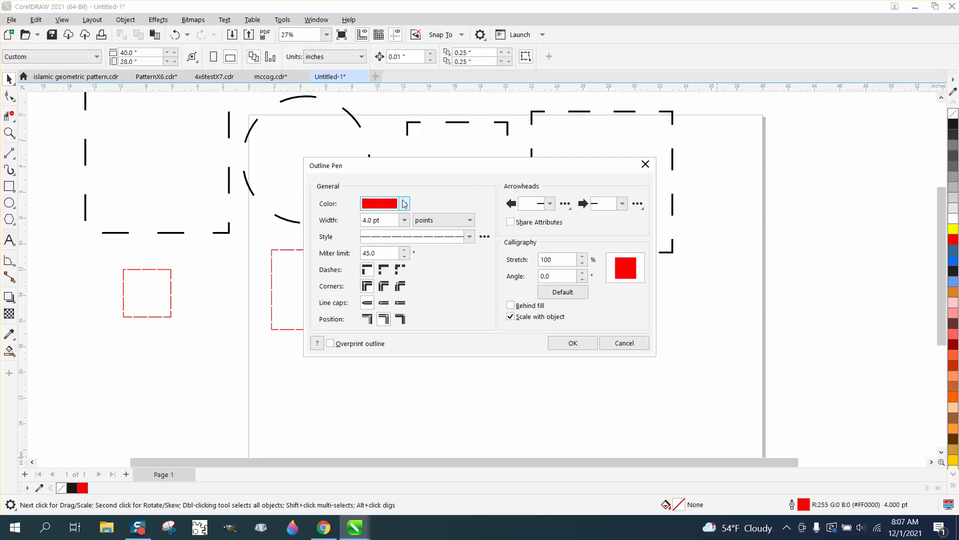
{"action": "left_click", "coordinate": [376, 263]}
{"action": "left_click", "coordinate": [574, 343]}
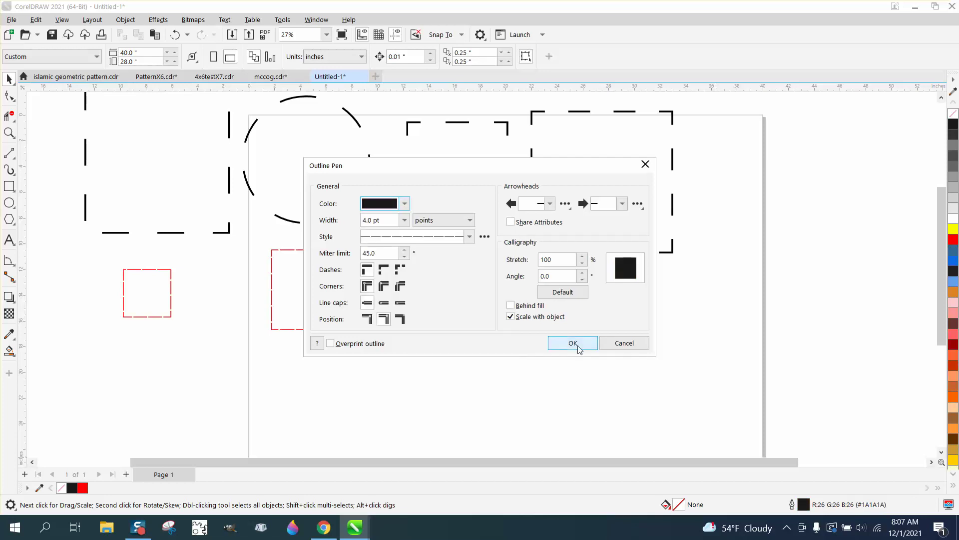
{"action": "left_click", "coordinate": [574, 343]}
Draw a black dashed square about 3.34 inches wide outside the page's right edge
{"action": "key", "text": "F6"}
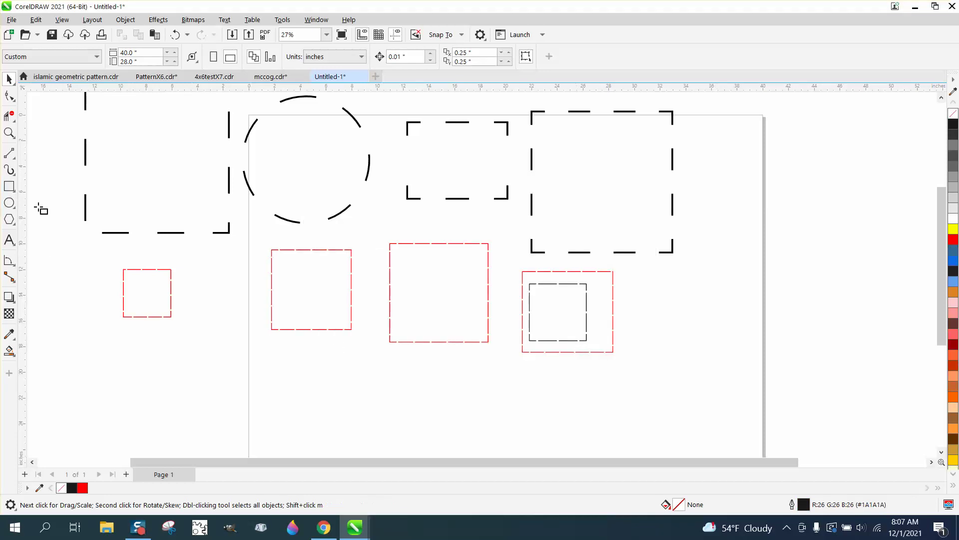
{"action": "left_click_drag", "start_coordinate": [821, 286], "coordinate": [778, 328]}
{"action": "left_click", "coordinate": [15, 136]}
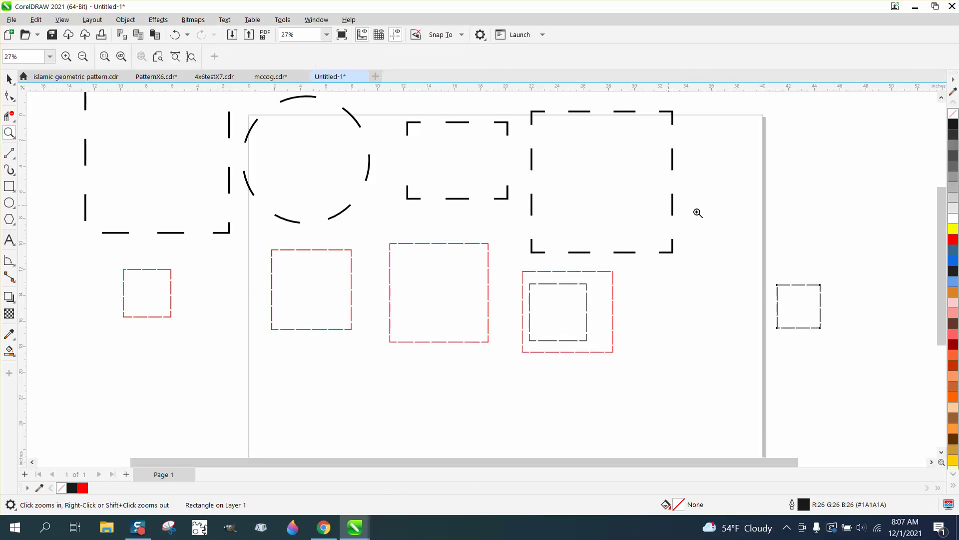
{"action": "left_click_drag", "start_coordinate": [765, 244], "coordinate": [923, 355]}
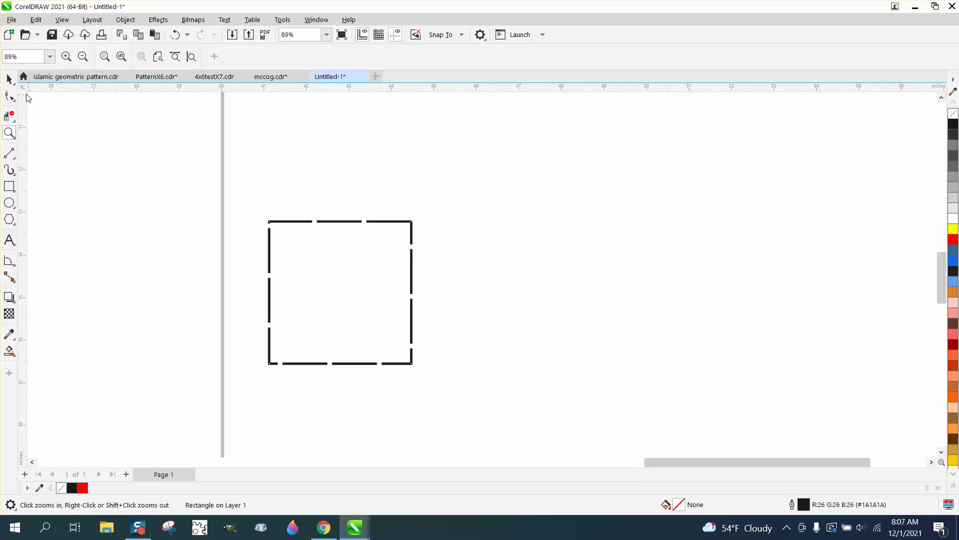
Set the outline of the new 3.34-inch square to fixed dashes
{"action": "left_click", "coordinate": [9, 79]}
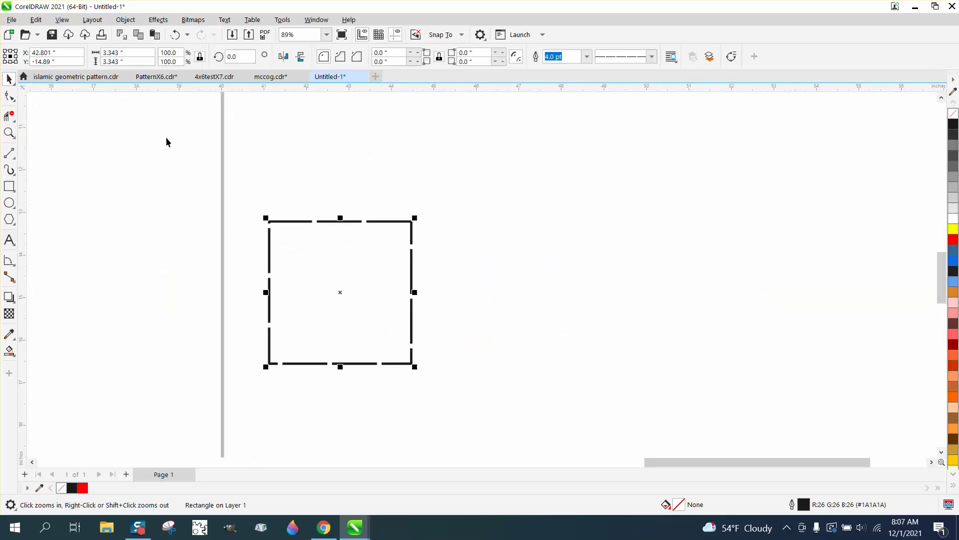
{"action": "double_click", "coordinate": [805, 507]}
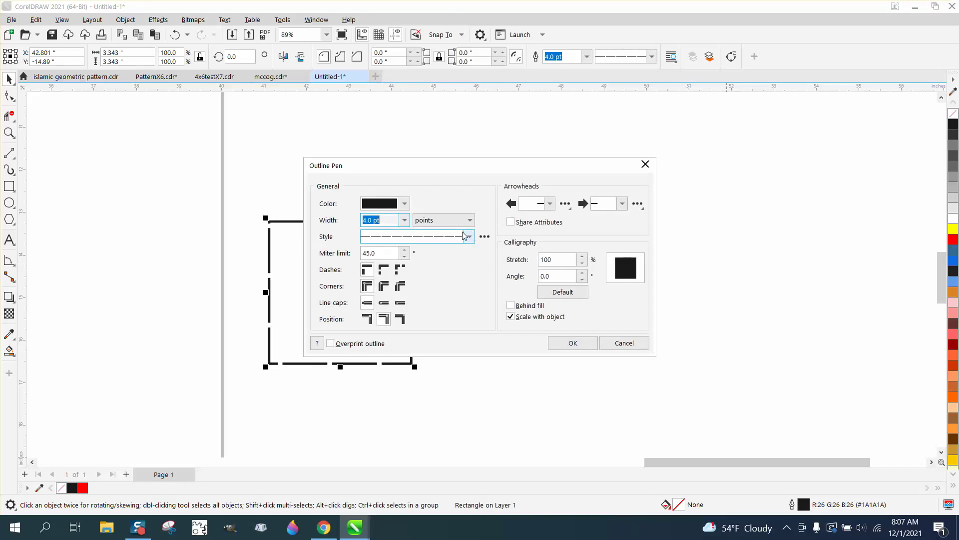
{"action": "left_click", "coordinate": [400, 271]}
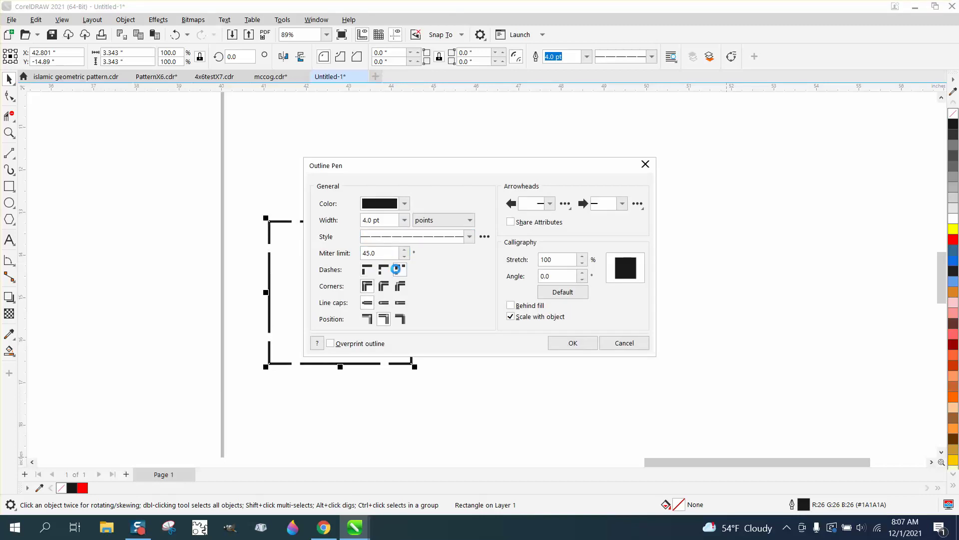
{"action": "left_click", "coordinate": [572, 343]}
{"action": "scroll", "coordinate": [375, 275], "scroll_direction": "down", "scroll_amount": 1}
{"action": "left_click", "coordinate": [379, 274]}
{"action": "scroll", "coordinate": [379, 275], "scroll_direction": "down", "scroll_amount": 1}
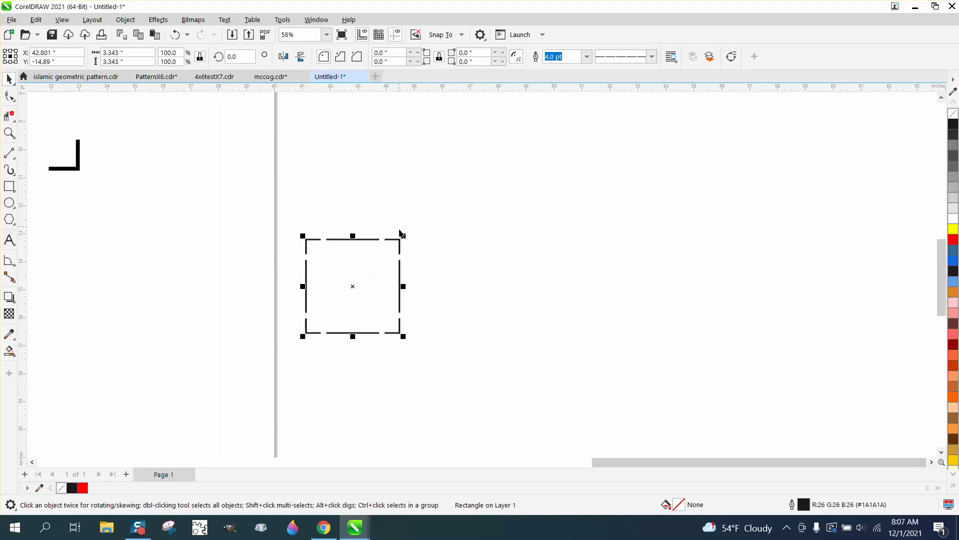
Enlarge the fixed-dash square outside the page's right edge to about 15.86 inches wide with its outline scaling along
{"action": "left_click_drag", "start_coordinate": [405, 234], "coordinate": [588, 125]}
{"action": "scroll", "coordinate": [574, 175], "scroll_direction": "down", "scroll_amount": 1}
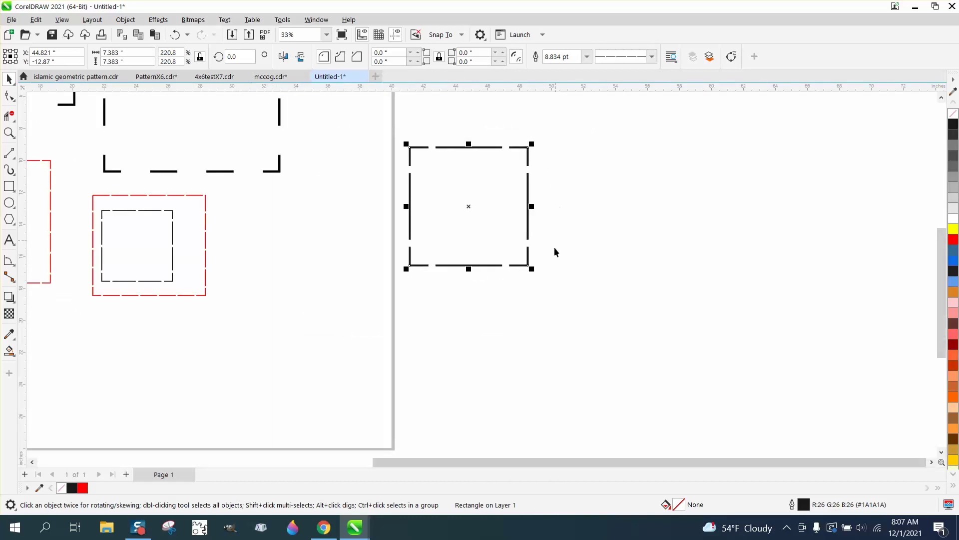
{"action": "left_click_drag", "start_coordinate": [531, 270], "coordinate": [667, 404]}
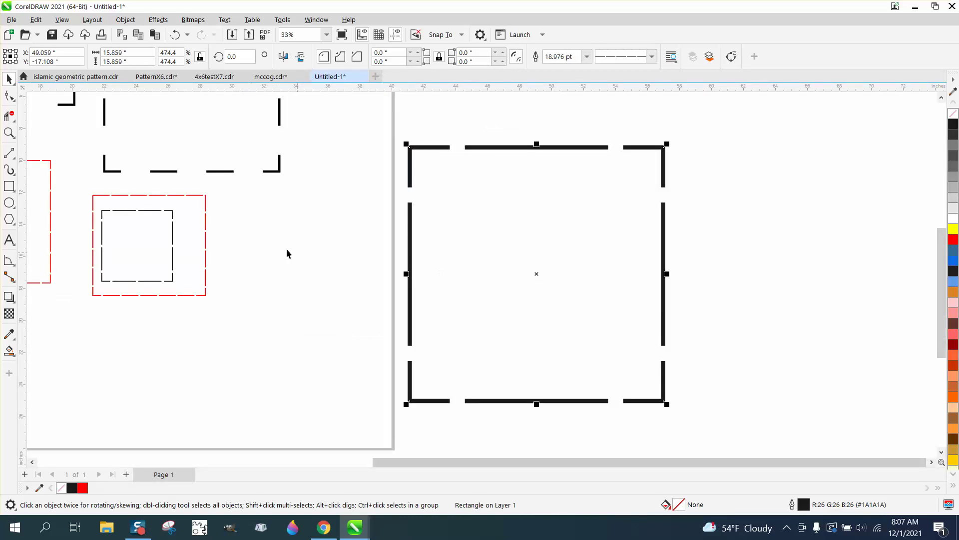
Draw a square about 7.51 inches wide to the right of the enlarged one and turn off Scale with object for its outline
{"action": "scroll", "coordinate": [221, 239], "scroll_direction": "down", "scroll_amount": 1}
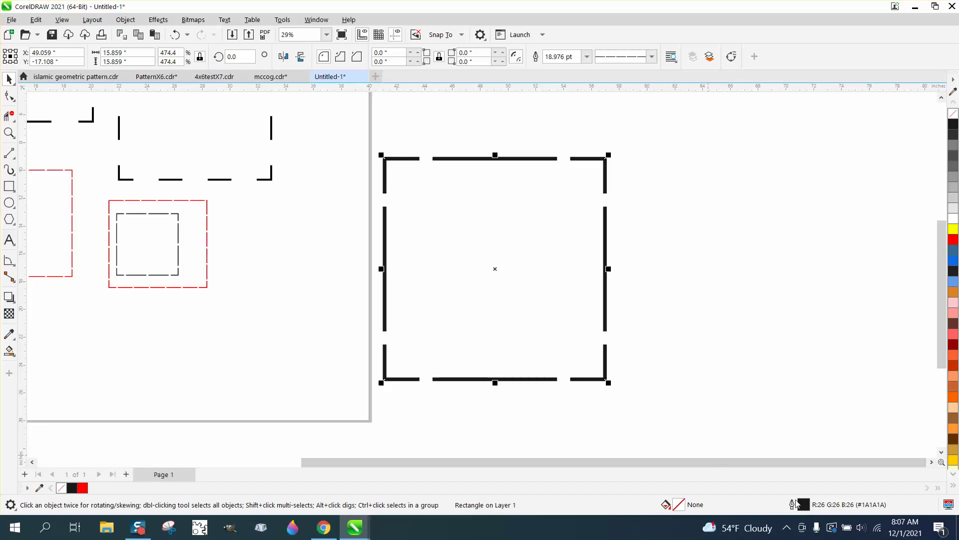
{"action": "left_click", "coordinate": [9, 186]}
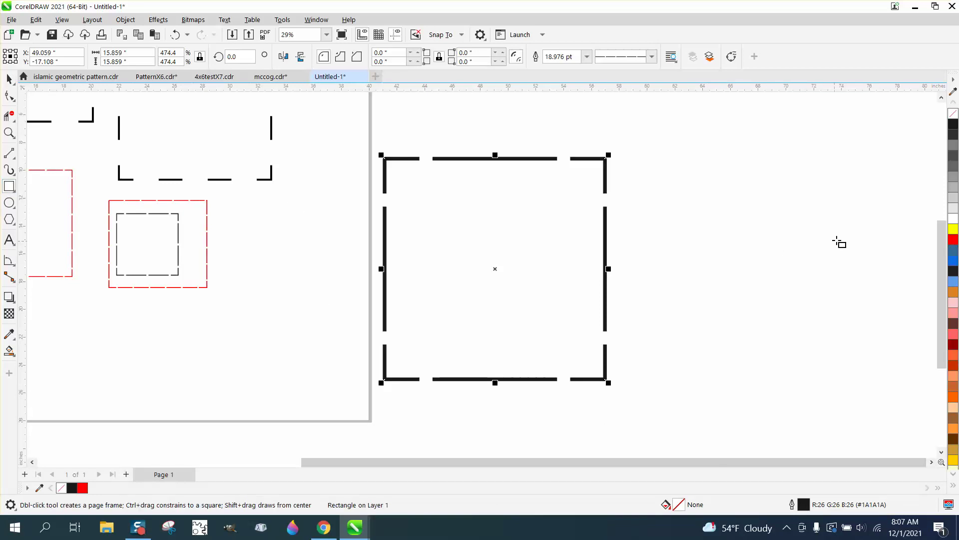
{"action": "left_click_drag", "start_coordinate": [839, 238], "coordinate": [731, 346]}
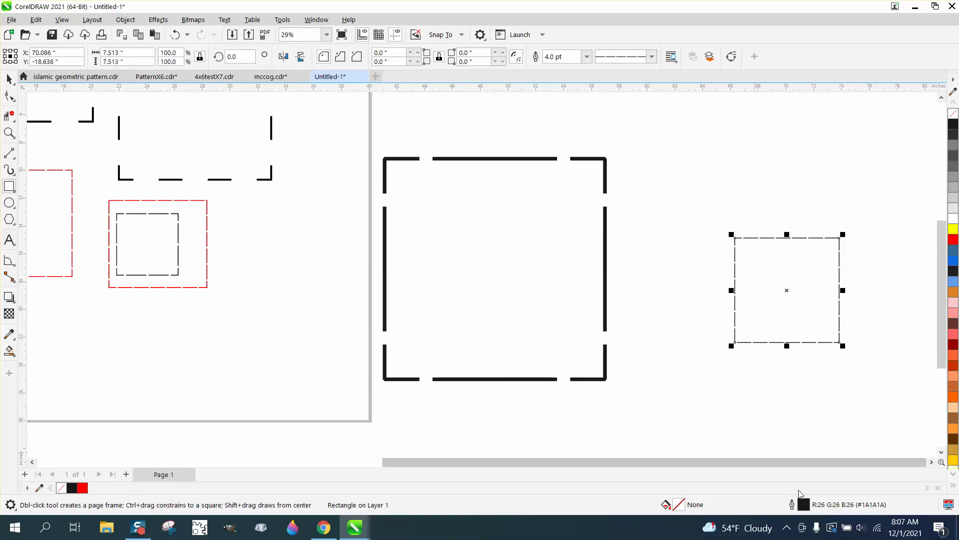
{"action": "double_click", "coordinate": [804, 507]}
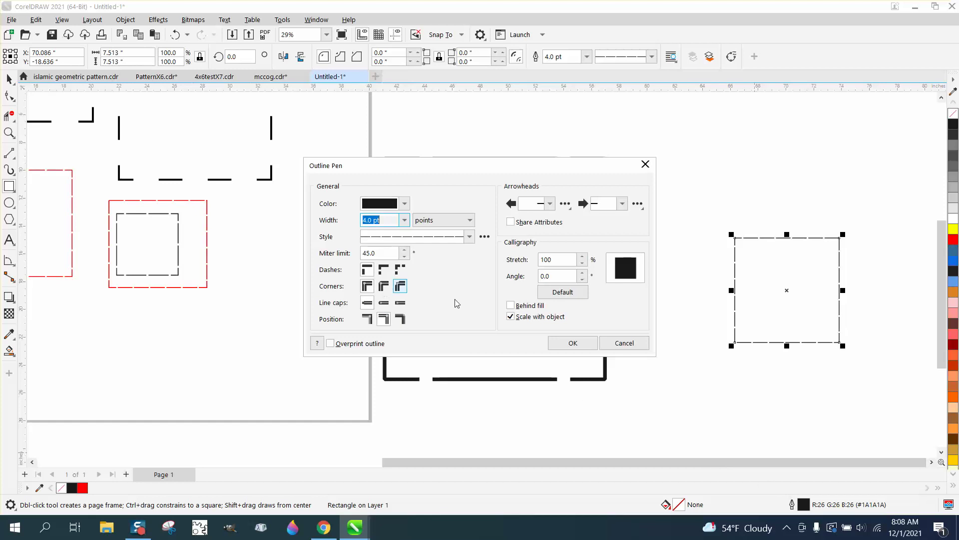
{"action": "left_click", "coordinate": [510, 316]}
{"action": "left_click", "coordinate": [573, 344]}
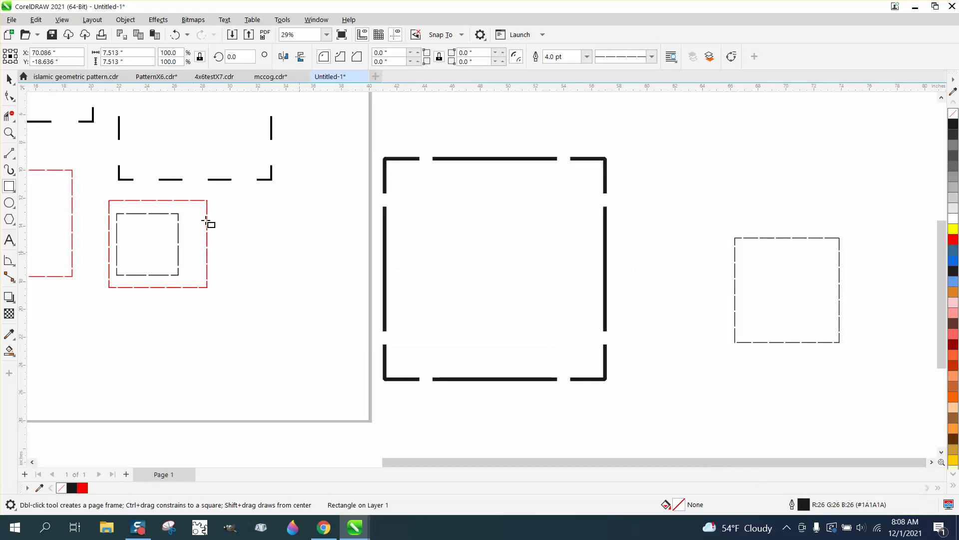
Shrink the non-scaling outline square to about 2.16 inches wide and inspect its dashes up close
{"action": "left_click", "coordinate": [9, 79]}
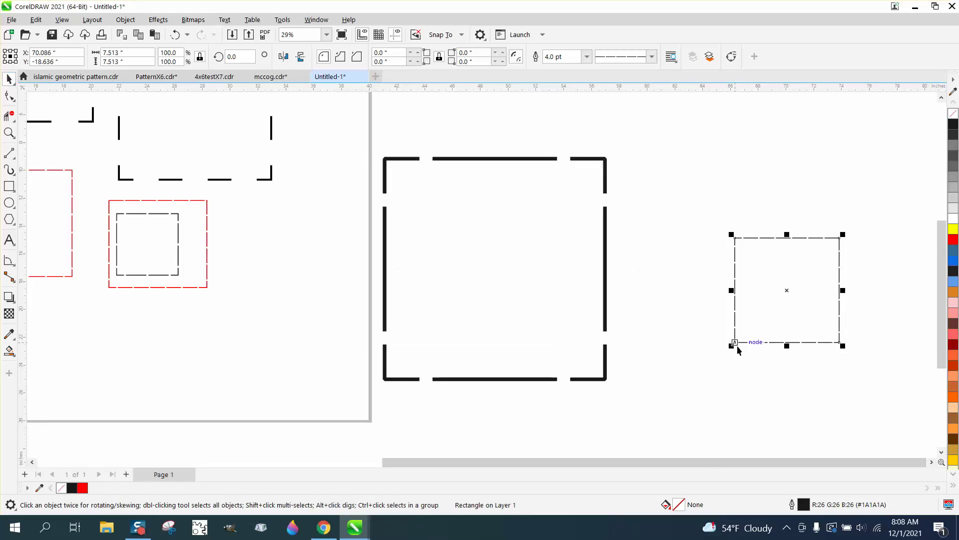
{"action": "left_click_drag", "start_coordinate": [731, 345], "coordinate": [804, 273]}
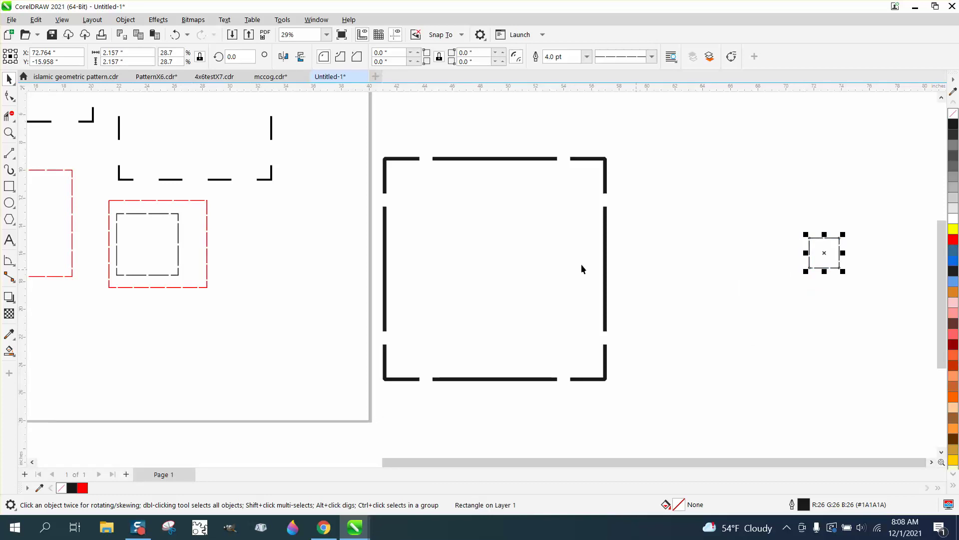
{"action": "left_click", "coordinate": [9, 132]}
{"action": "left_click_drag", "start_coordinate": [816, 216], "coordinate": [899, 295]}
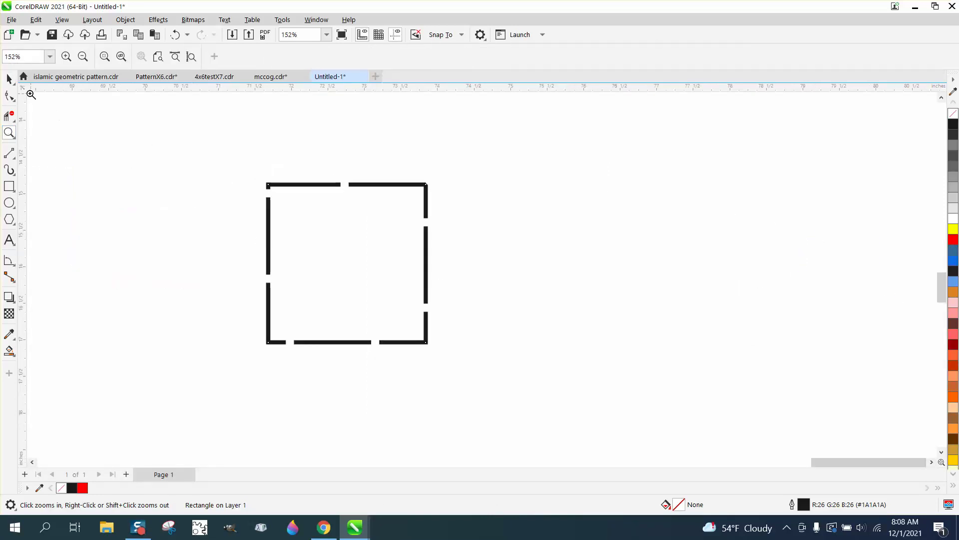
Enlarge the non-scaling outline square in stages to about 13.14 inches wide
{"action": "left_click", "coordinate": [9, 78]}
{"action": "left_click_drag", "start_coordinate": [431, 178], "coordinate": [577, 227]}
{"action": "scroll", "coordinate": [545, 279], "scroll_direction": "down", "scroll_amount": 3}
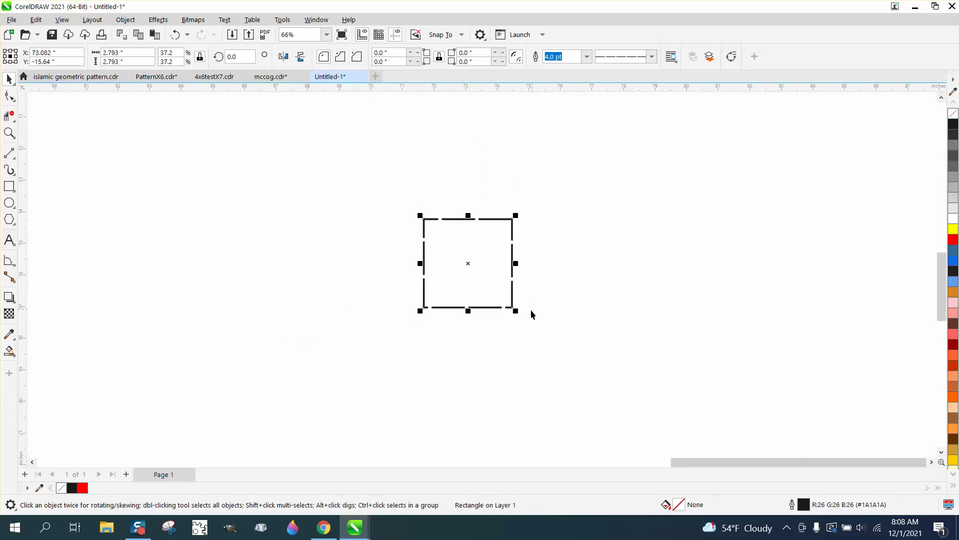
{"action": "left_click_drag", "start_coordinate": [517, 313], "coordinate": [796, 430]}
{"action": "scroll", "coordinate": [676, 321], "scroll_direction": "down", "scroll_amount": 2}
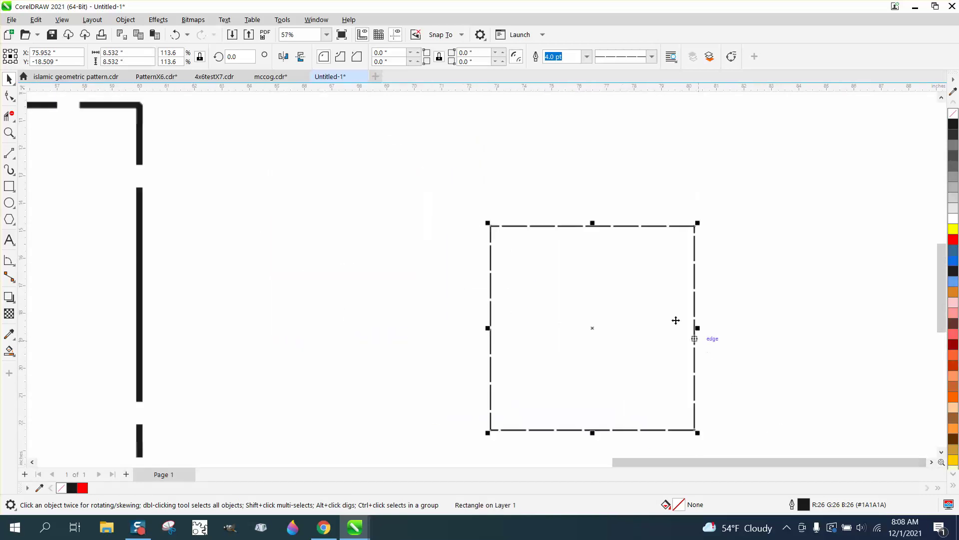
{"action": "left_click_drag", "start_coordinate": [531, 244], "coordinate": [440, 164]}
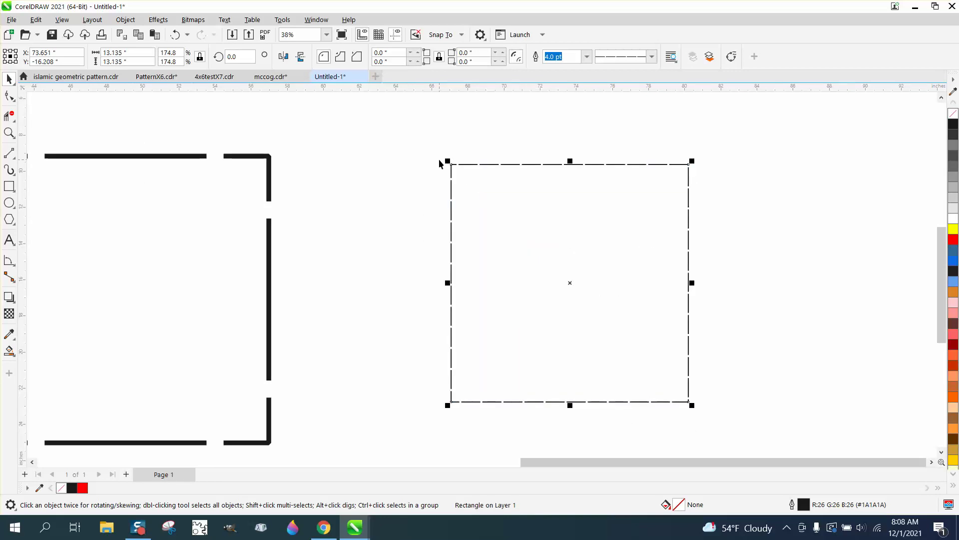
Shrink the thick fixed-dash square to about 7.93 inches wide and move it beside the thin dashed square
{"action": "left_click", "coordinate": [269, 160]}
{"action": "scroll", "coordinate": [385, 180], "scroll_direction": "down", "scroll_amount": 2}
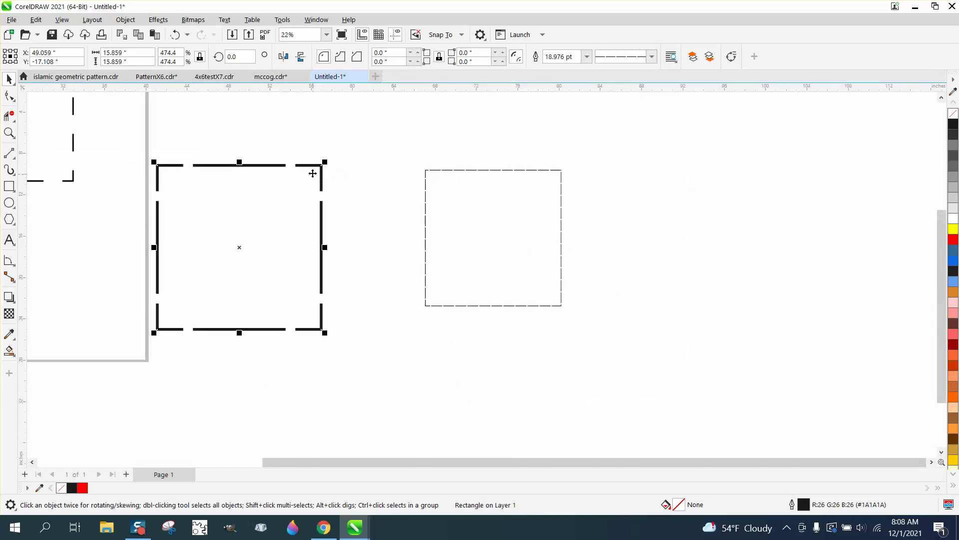
{"action": "left_click_drag", "start_coordinate": [326, 163], "coordinate": [265, 286]}
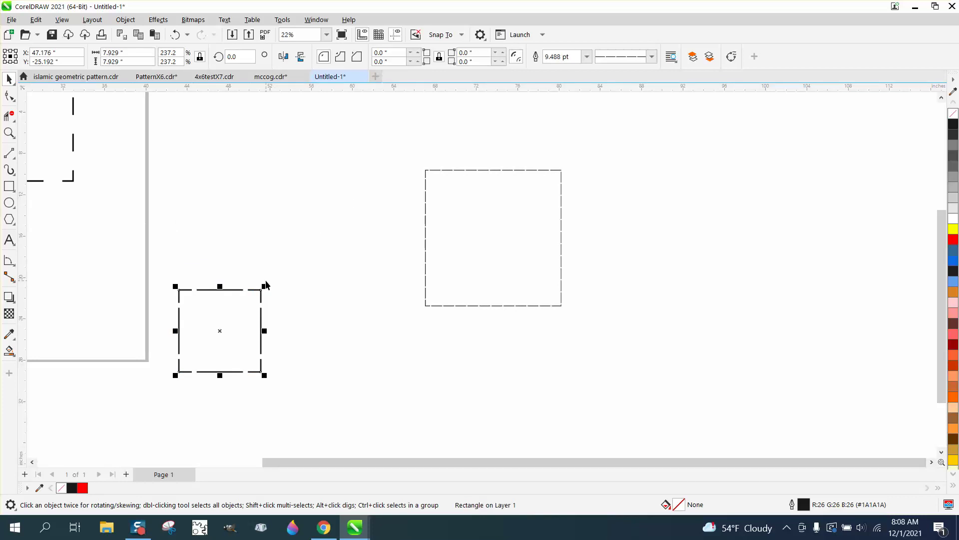
{"action": "left_click_drag", "start_coordinate": [210, 331], "coordinate": [356, 216]}
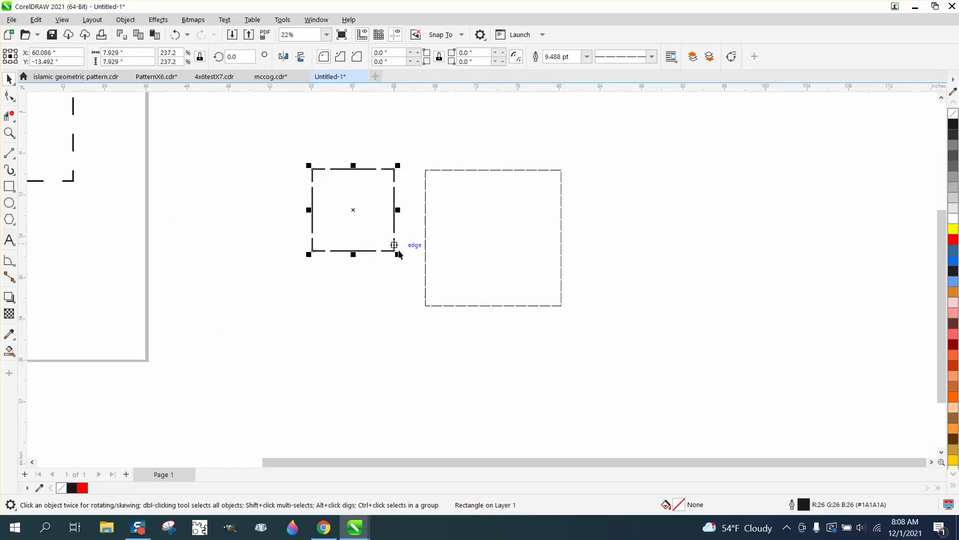
Enlarge the fixed-dash square to about 13.35 inches wide and position it directly left of the thin dashed square
{"action": "left_click_drag", "start_coordinate": [398, 253], "coordinate": [442, 329]}
{"action": "left_click_drag", "start_coordinate": [398, 250], "coordinate": [350, 242]}
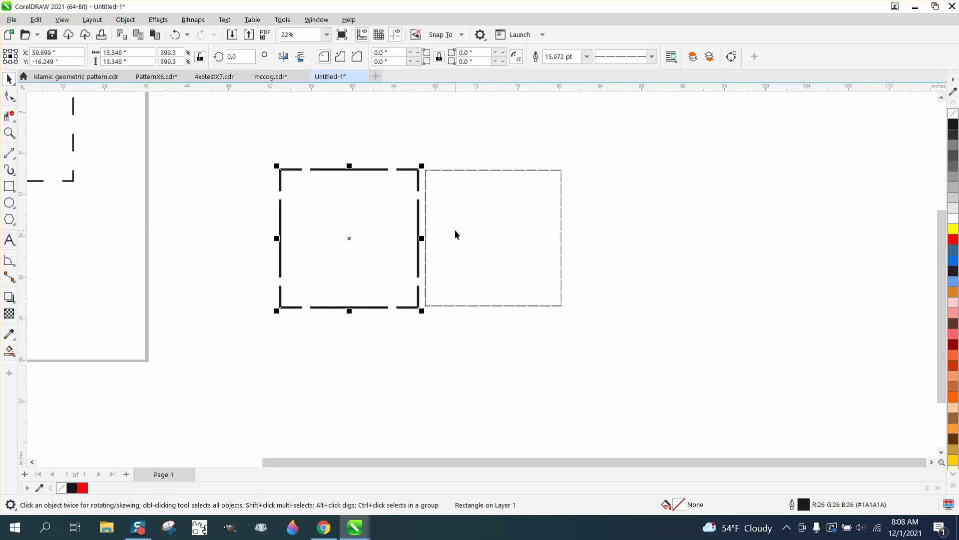
{"action": "scroll", "coordinate": [455, 233], "scroll_direction": "down", "scroll_amount": 2}
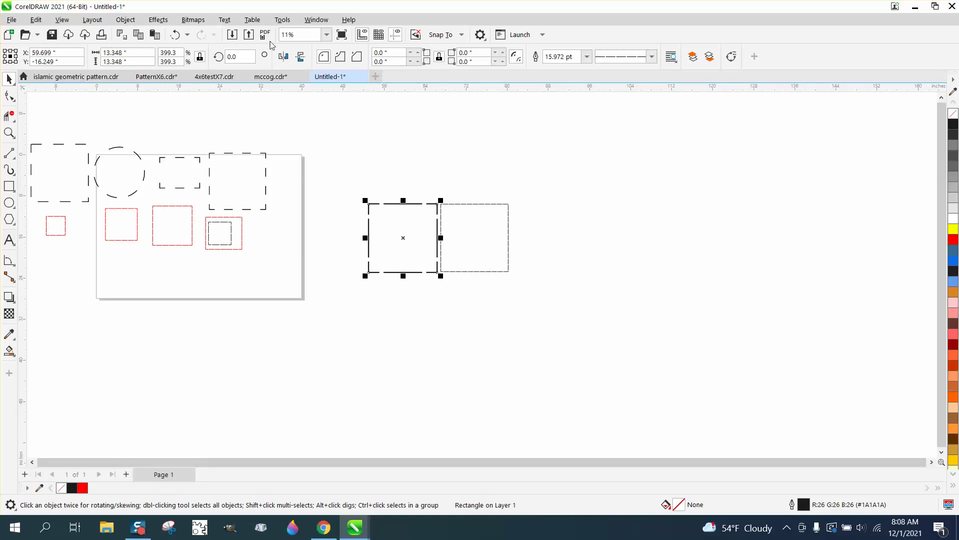
{"action": "left_click", "coordinate": [283, 20]}
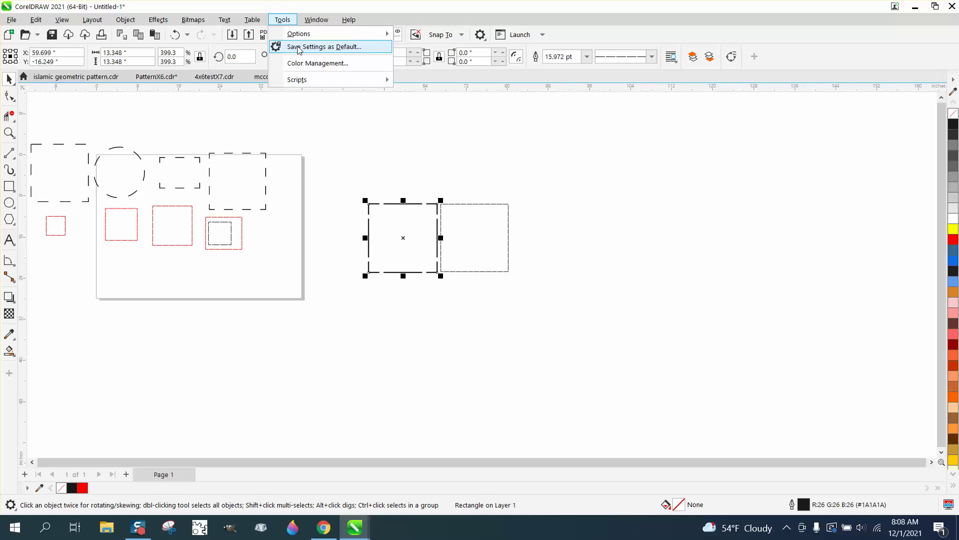
{"action": "left_click", "coordinate": [348, 134]}
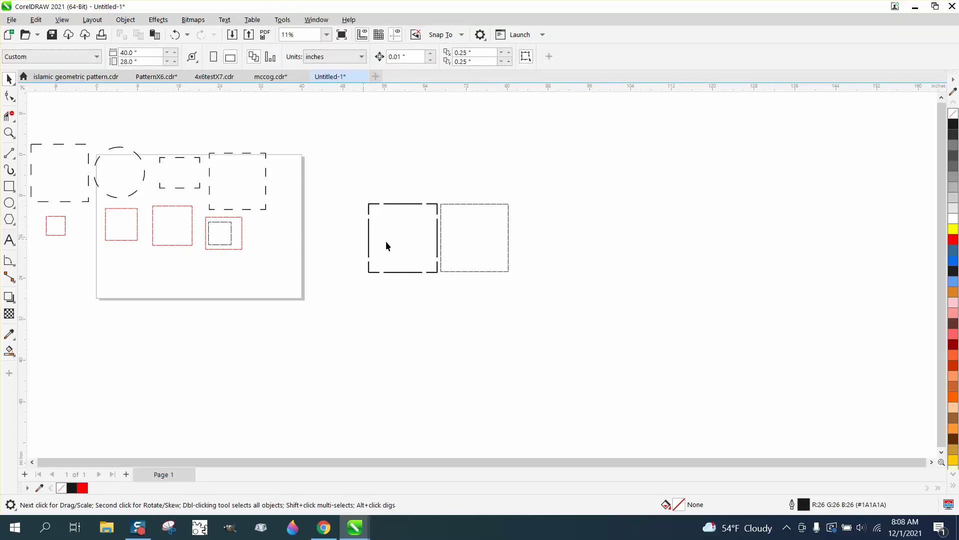
{"action": "left_click", "coordinate": [9, 132]}
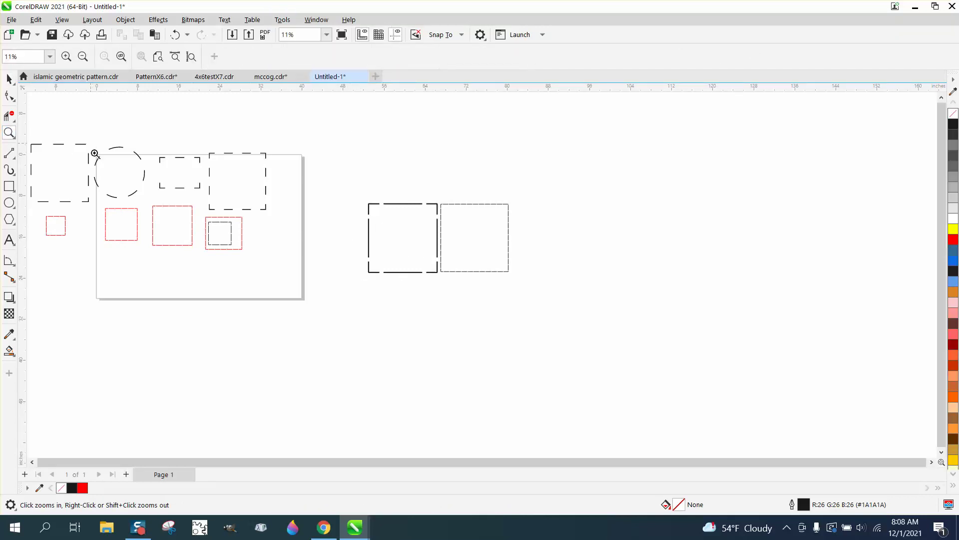
{"action": "left_click_drag", "start_coordinate": [96, 147], "coordinate": [408, 265]}
{"action": "scroll", "coordinate": [509, 278], "scroll_direction": "down", "scroll_amount": 1}
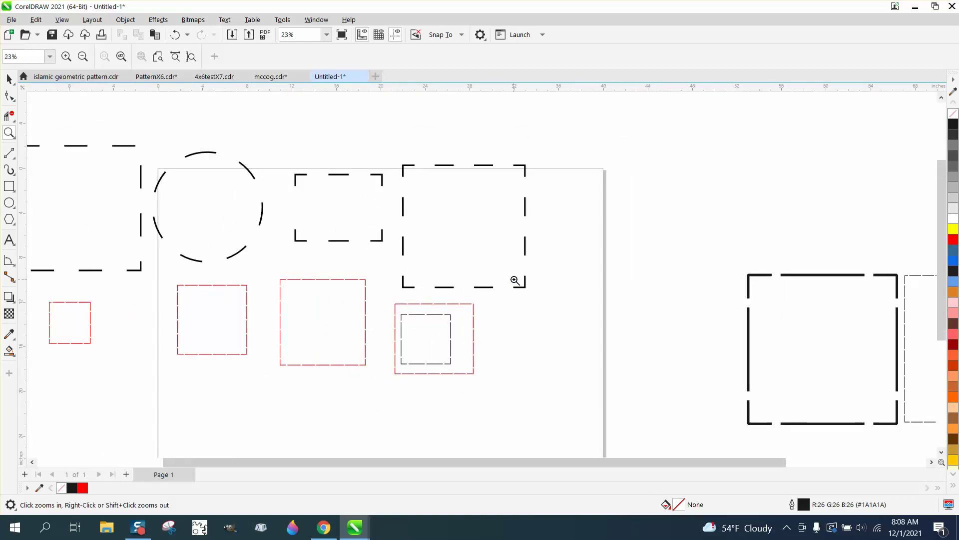